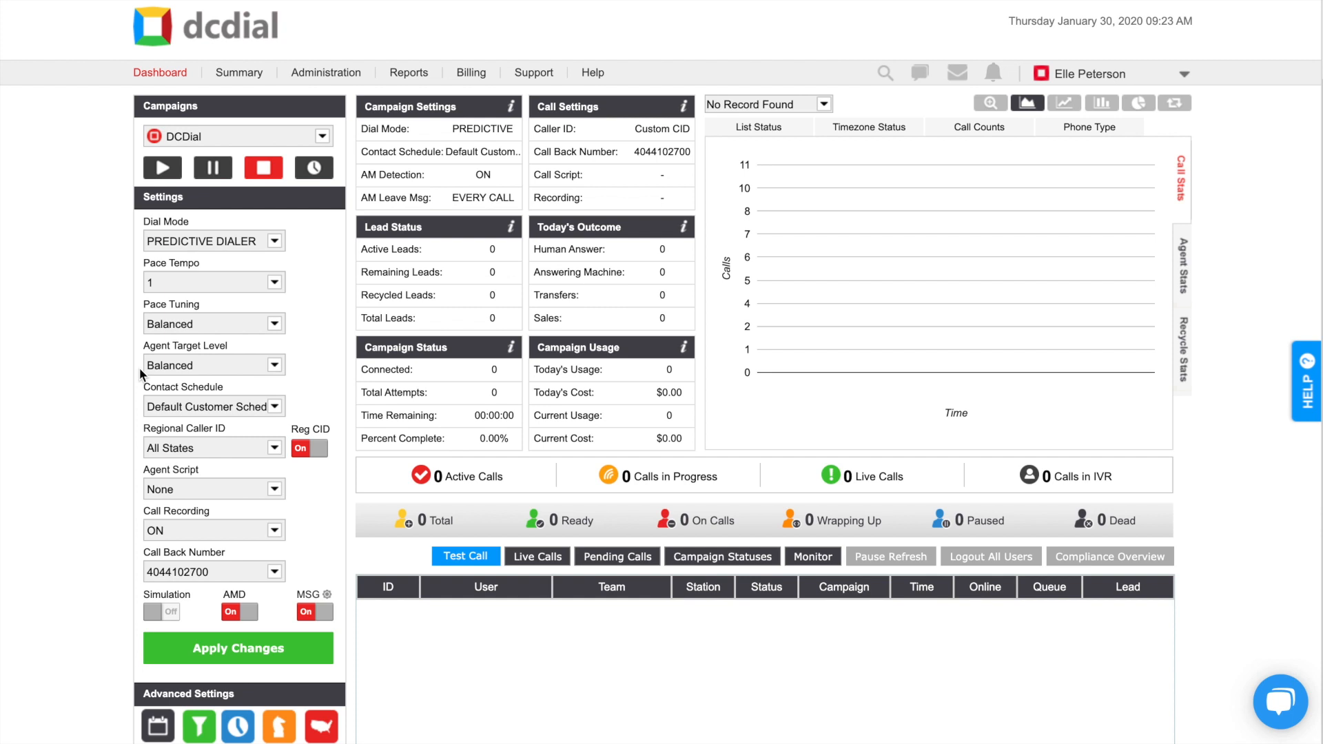
Step: Go to Administration > Lists and open the Upload File page
click(353, 74)
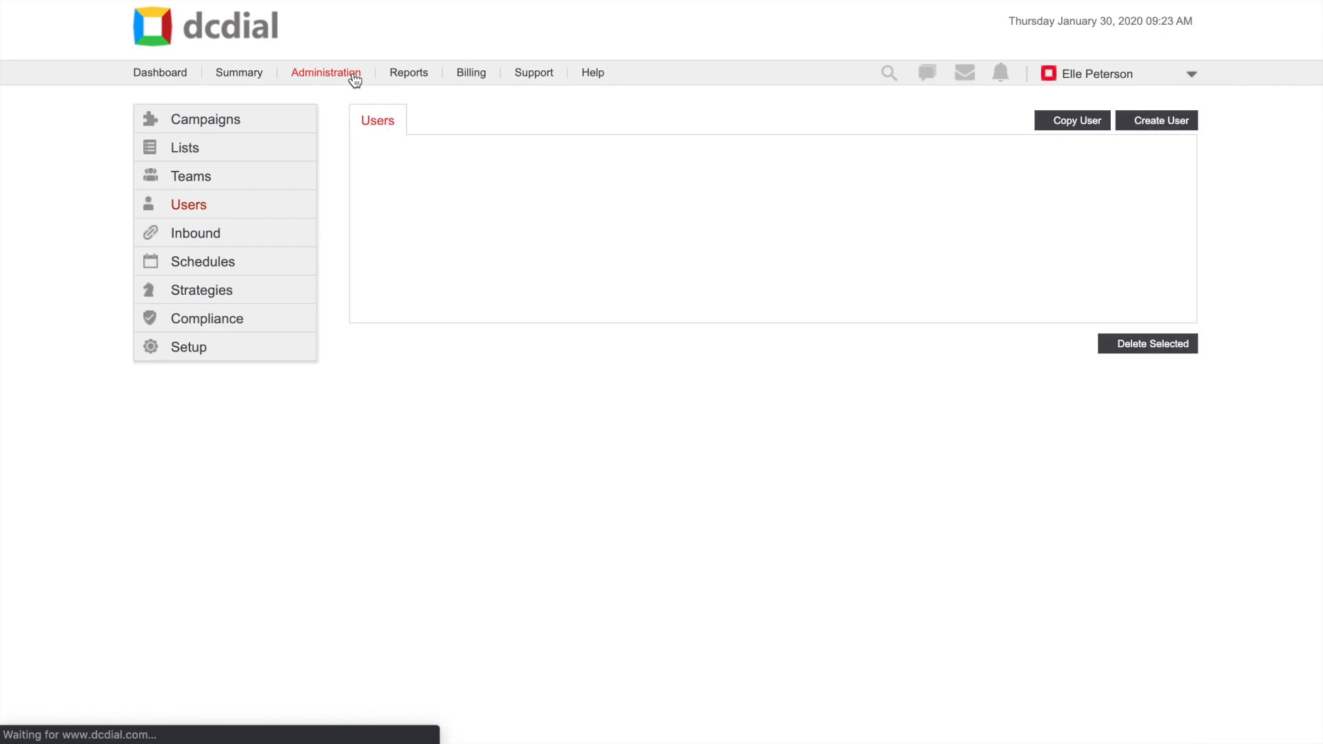
click(193, 150)
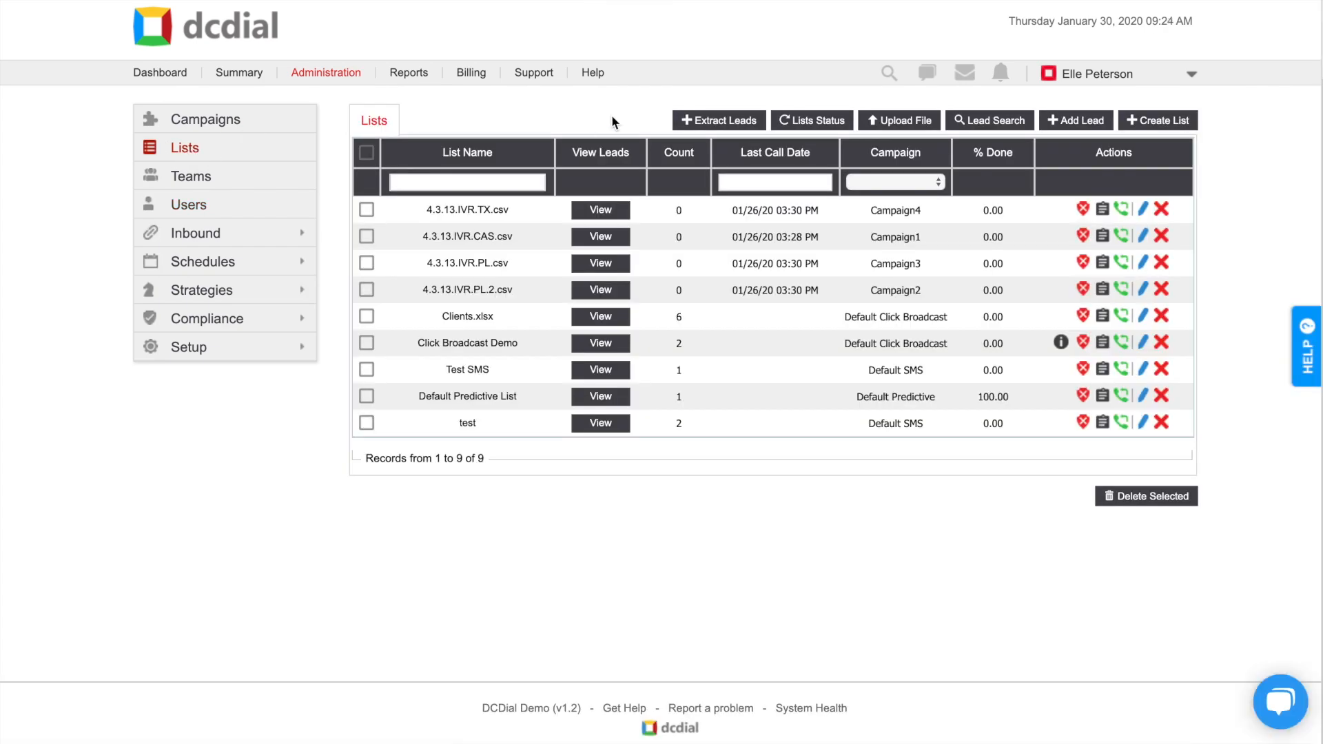
click(905, 120)
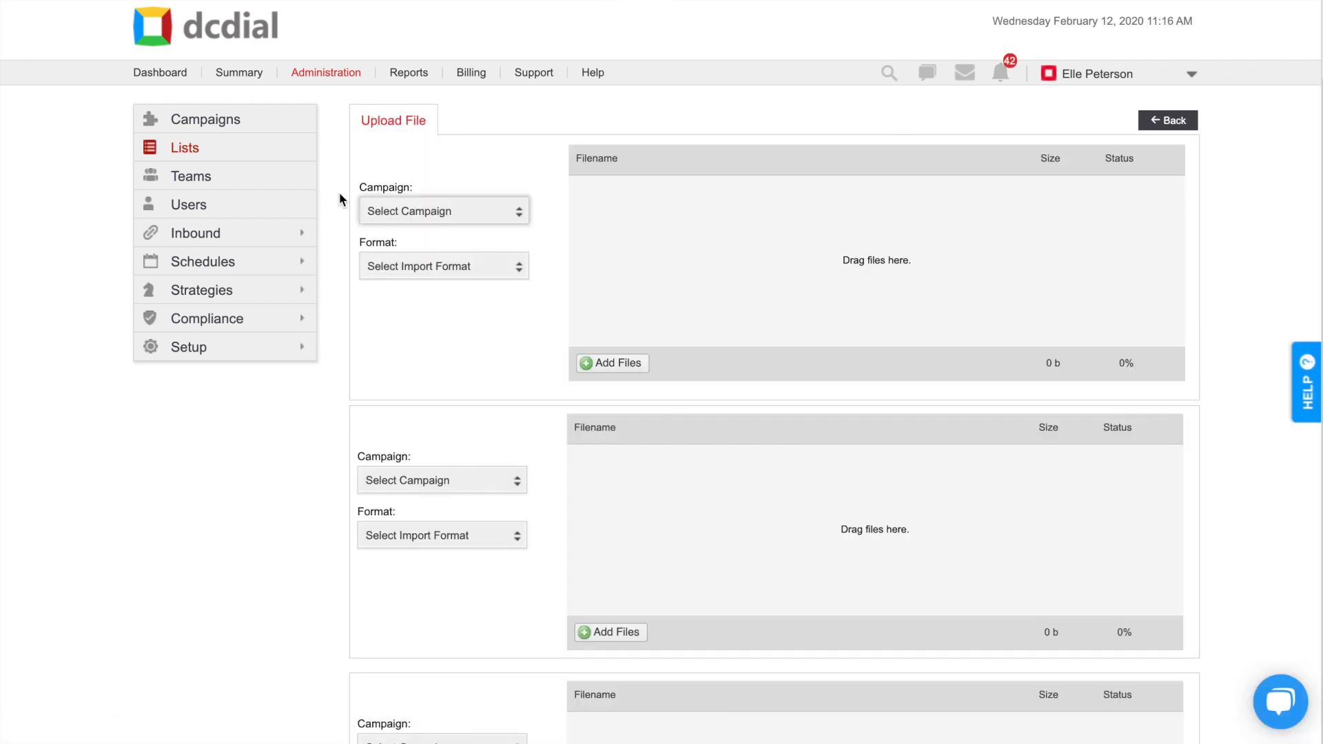
scroll(339, 195, down, 5)
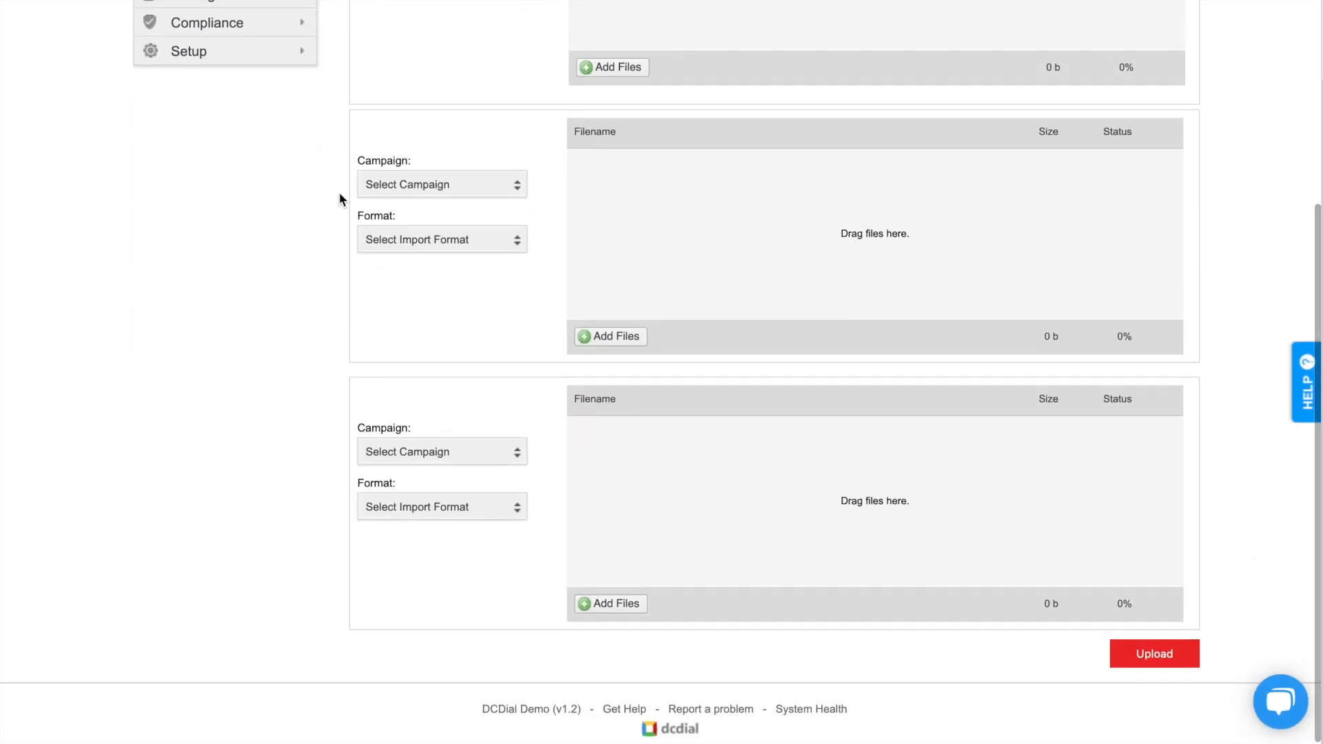
scroll(339, 200, up, 5)
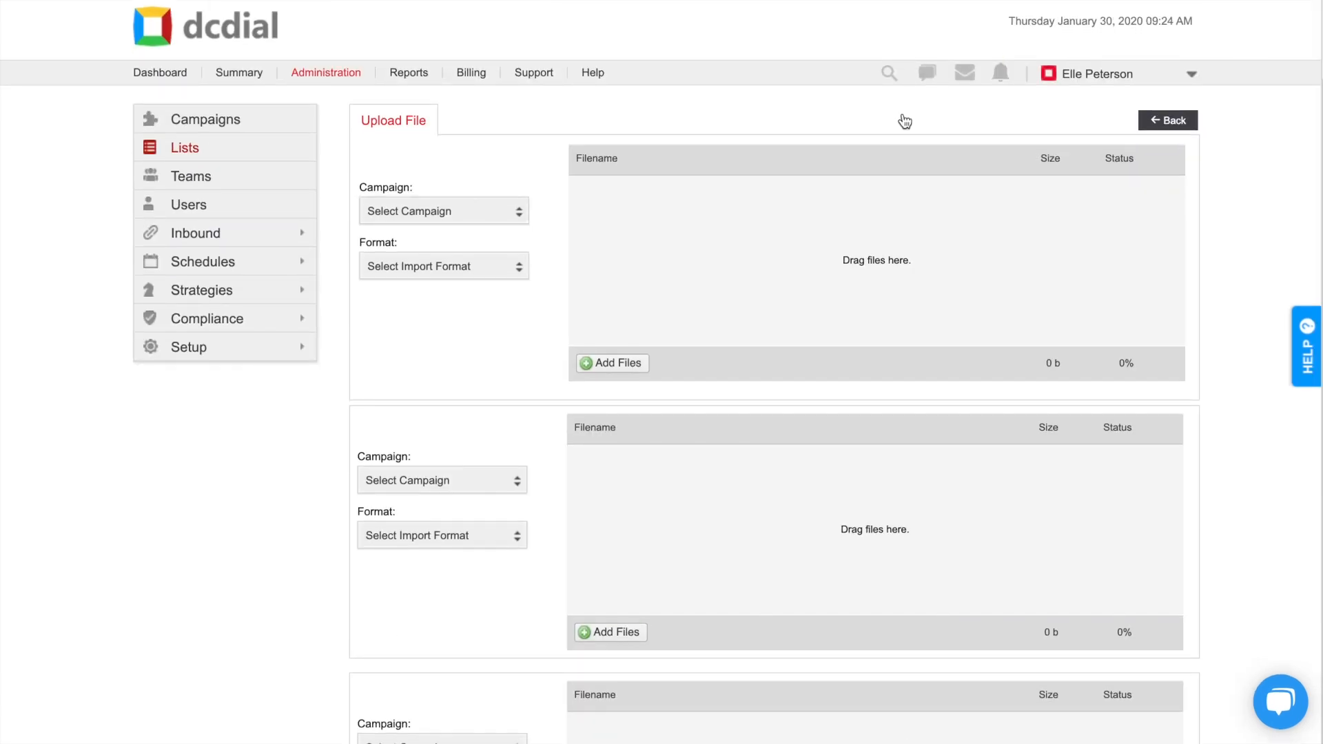
Step: Assign the first upload slot to Campaign1 with the Import Leads format
click(484, 223)
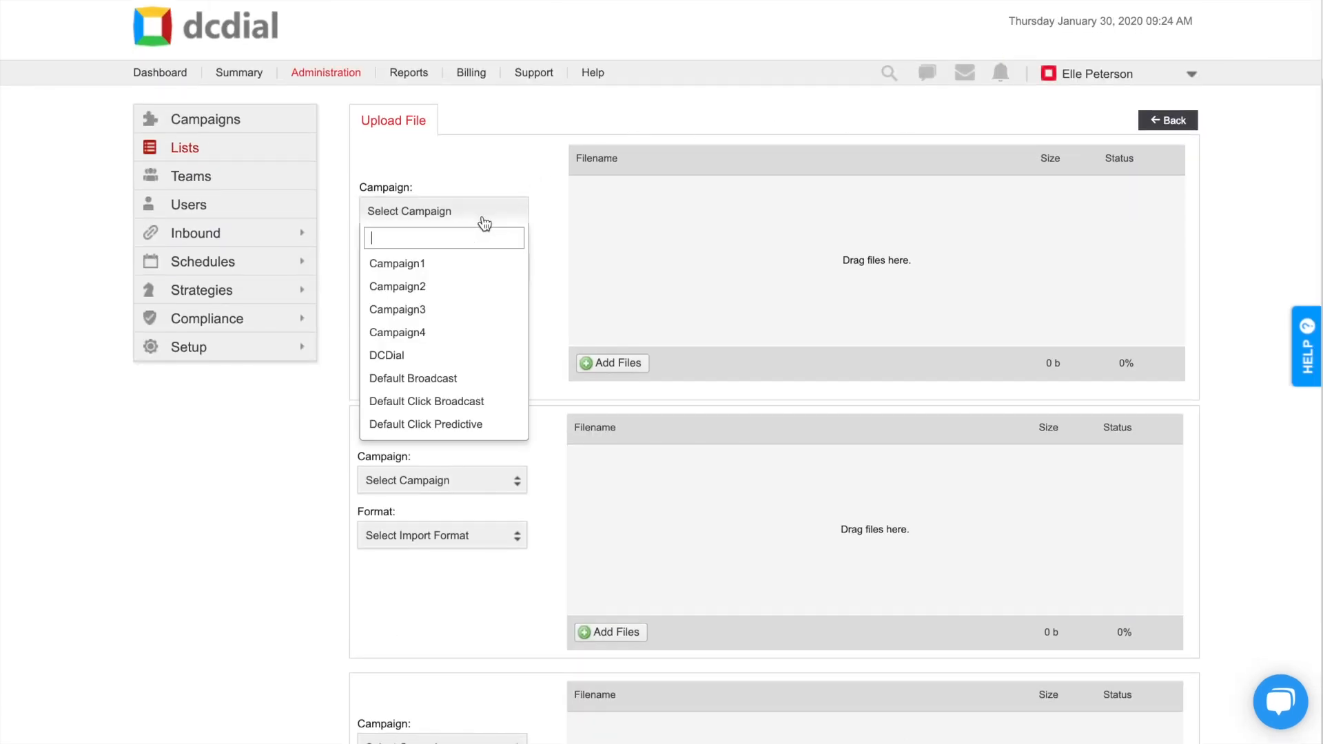
click(470, 264)
click(471, 270)
click(459, 312)
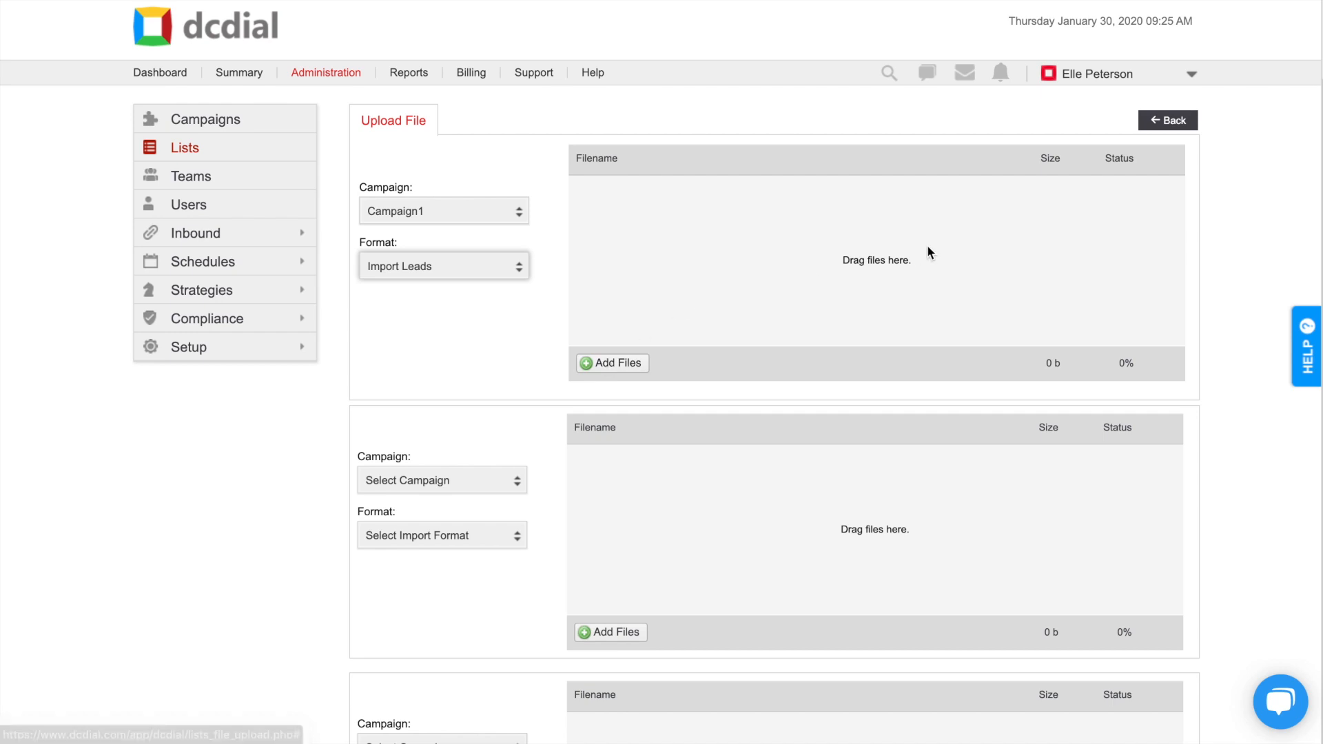
Step: Attach Clients.xlsx to the first upload slot and upload it
click(601, 370)
click(504, 46)
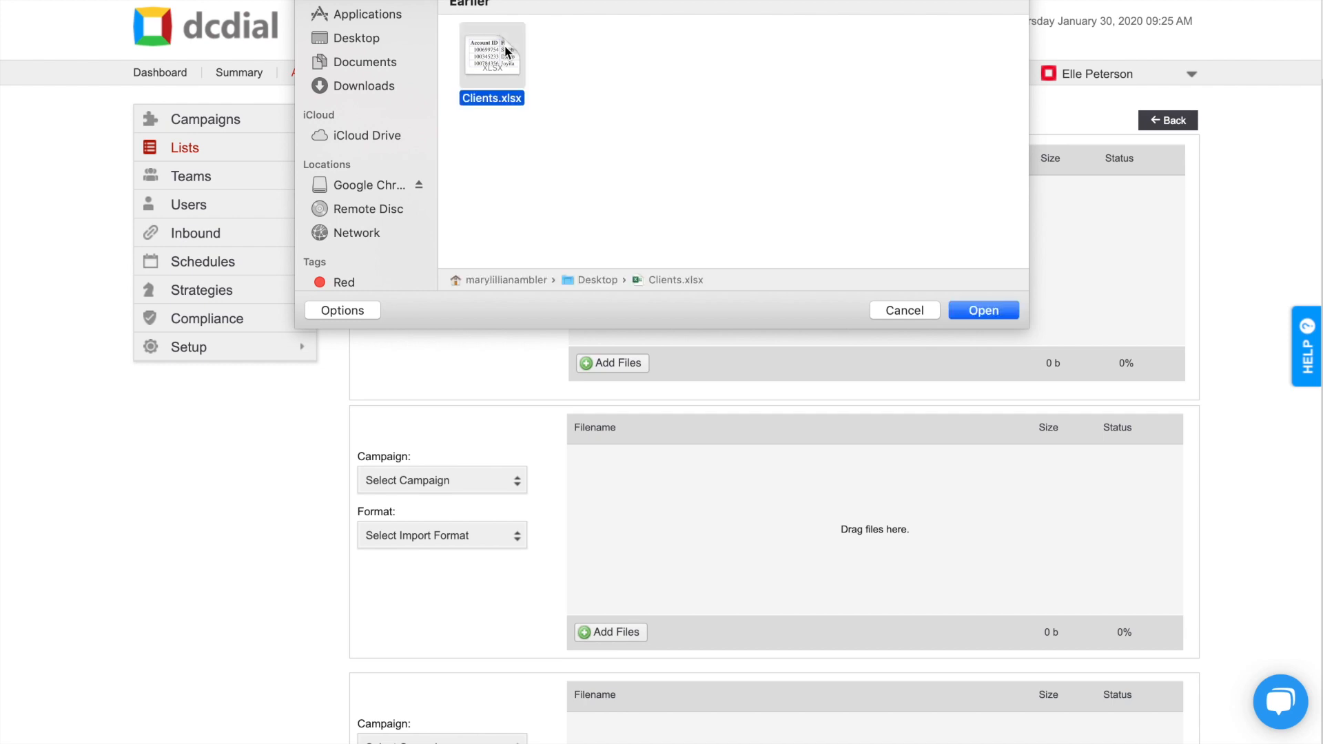
click(992, 310)
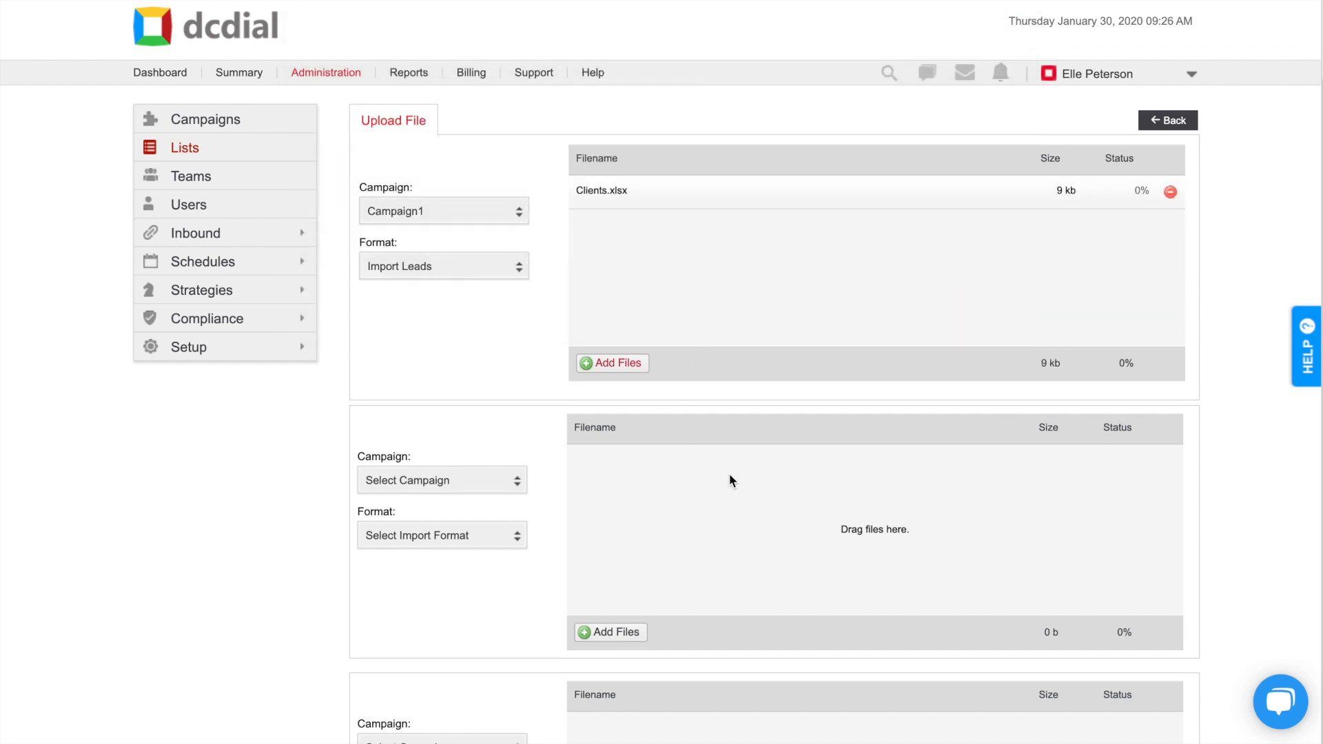
scroll(729, 475, down, 5)
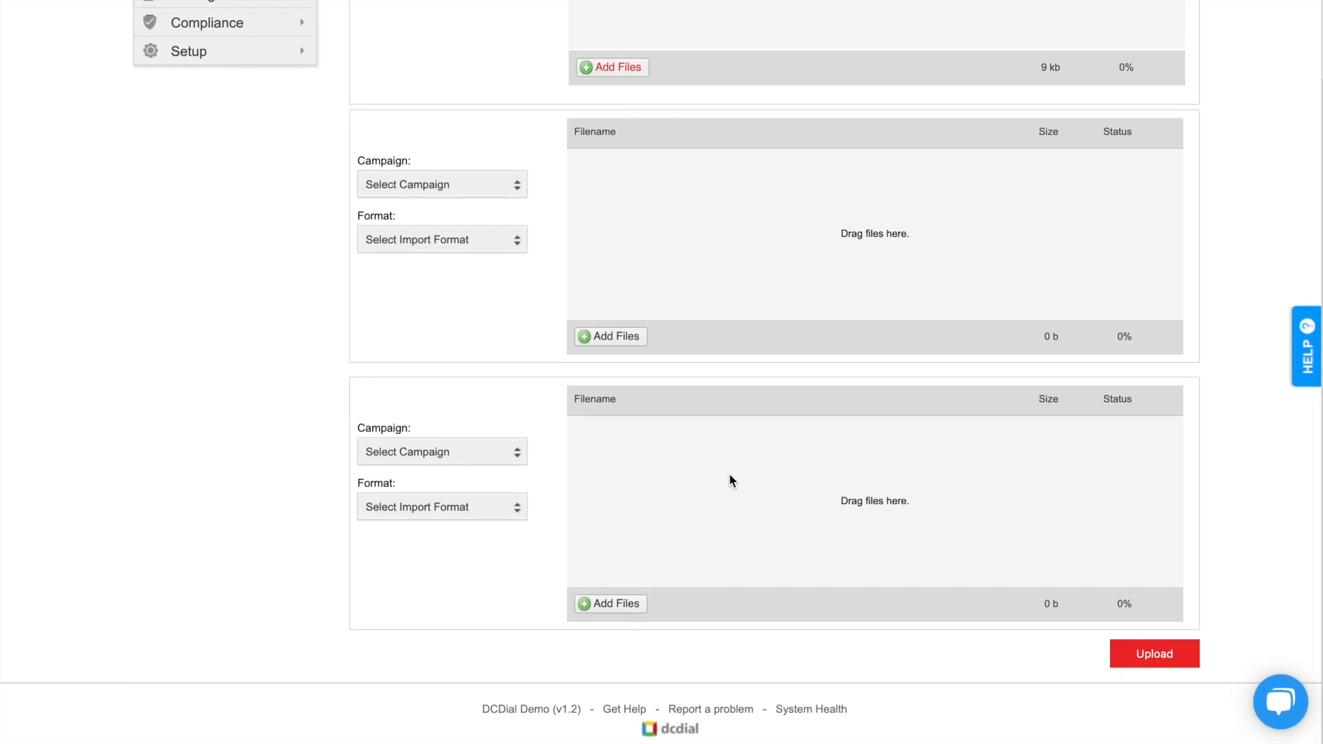
click(1142, 652)
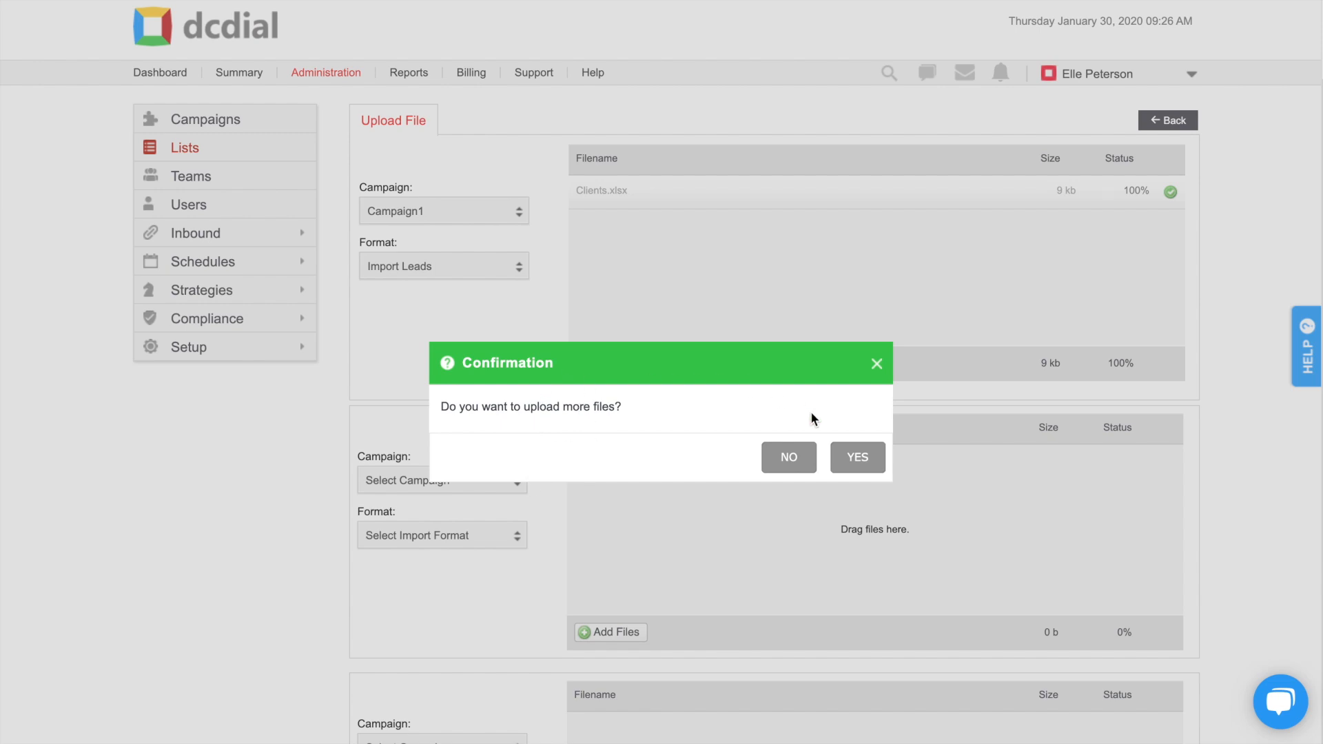
Step: Decline more uploads, then activate the new Clients__1.xlsx list from the Lists page
click(789, 458)
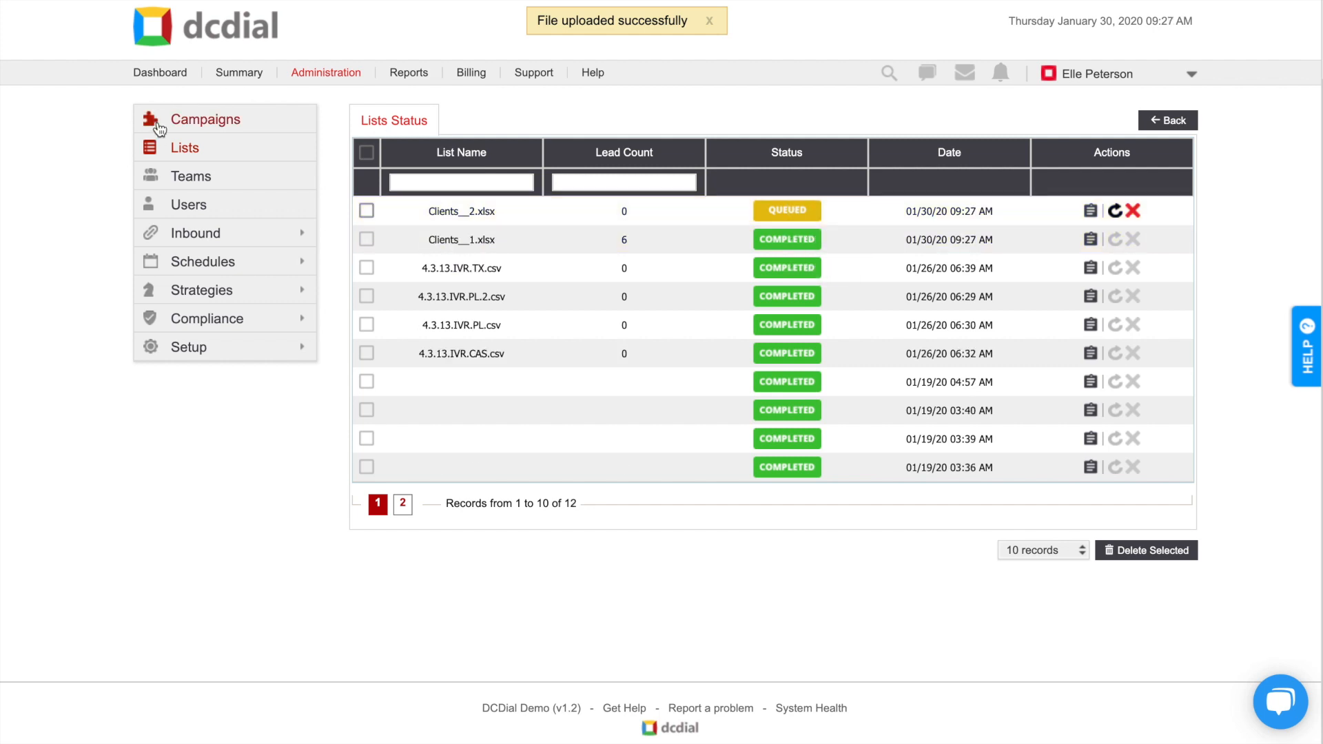
click(175, 151)
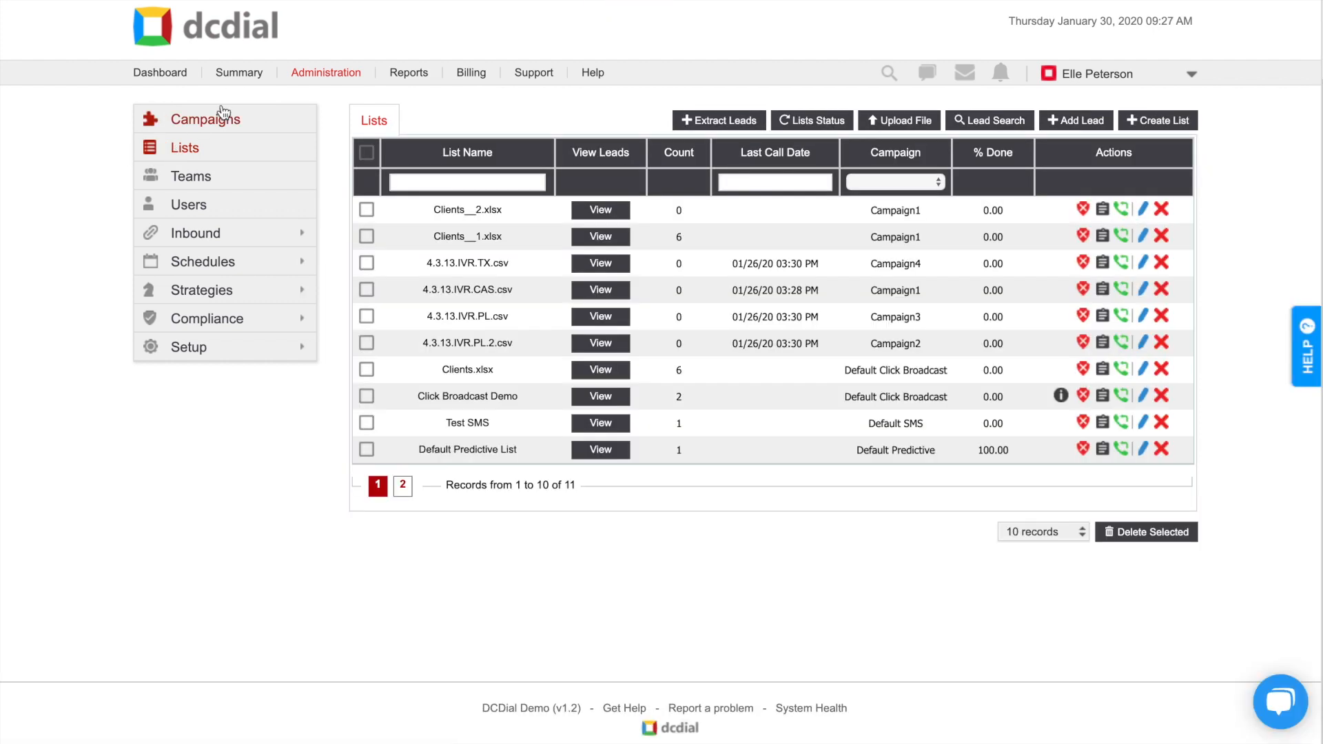
click(1083, 237)
click(853, 426)
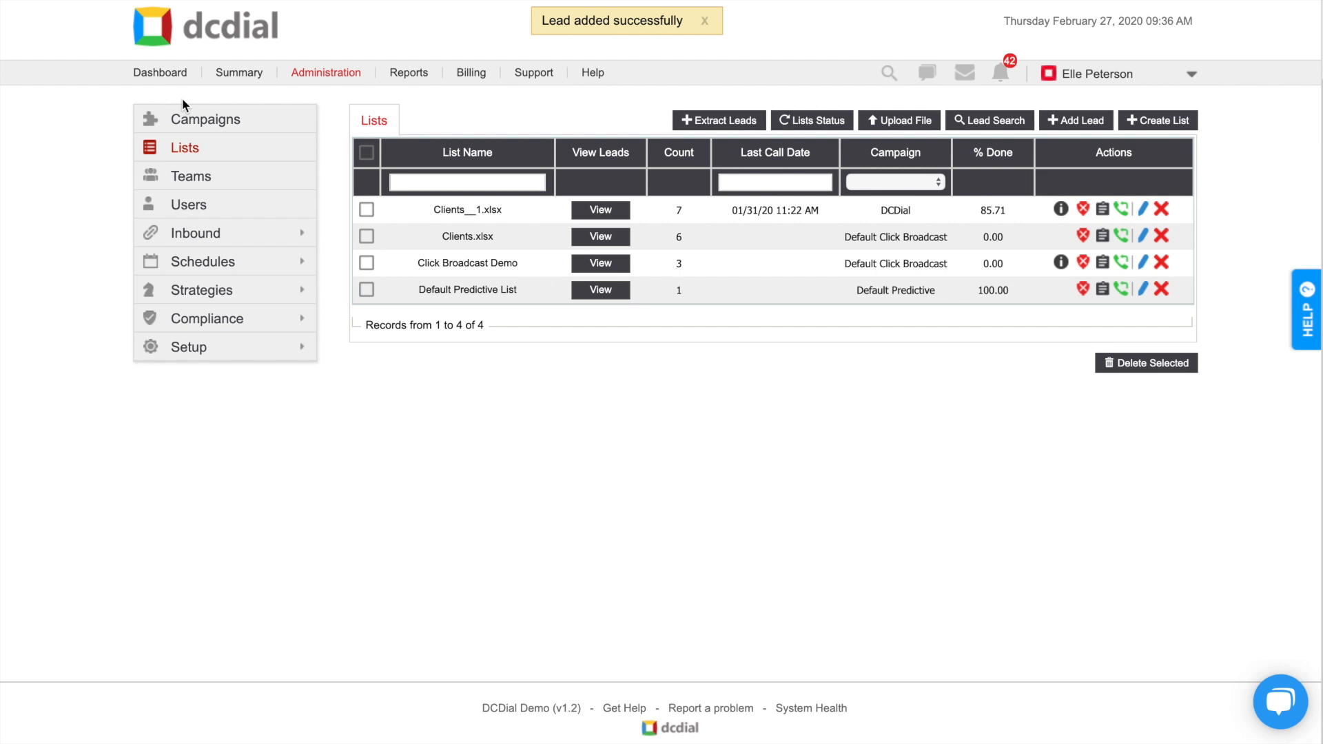
Step: Create a lead with the given first and last name, phone number, MOBILE type, in Clients__1.xlsx
click(1090, 119)
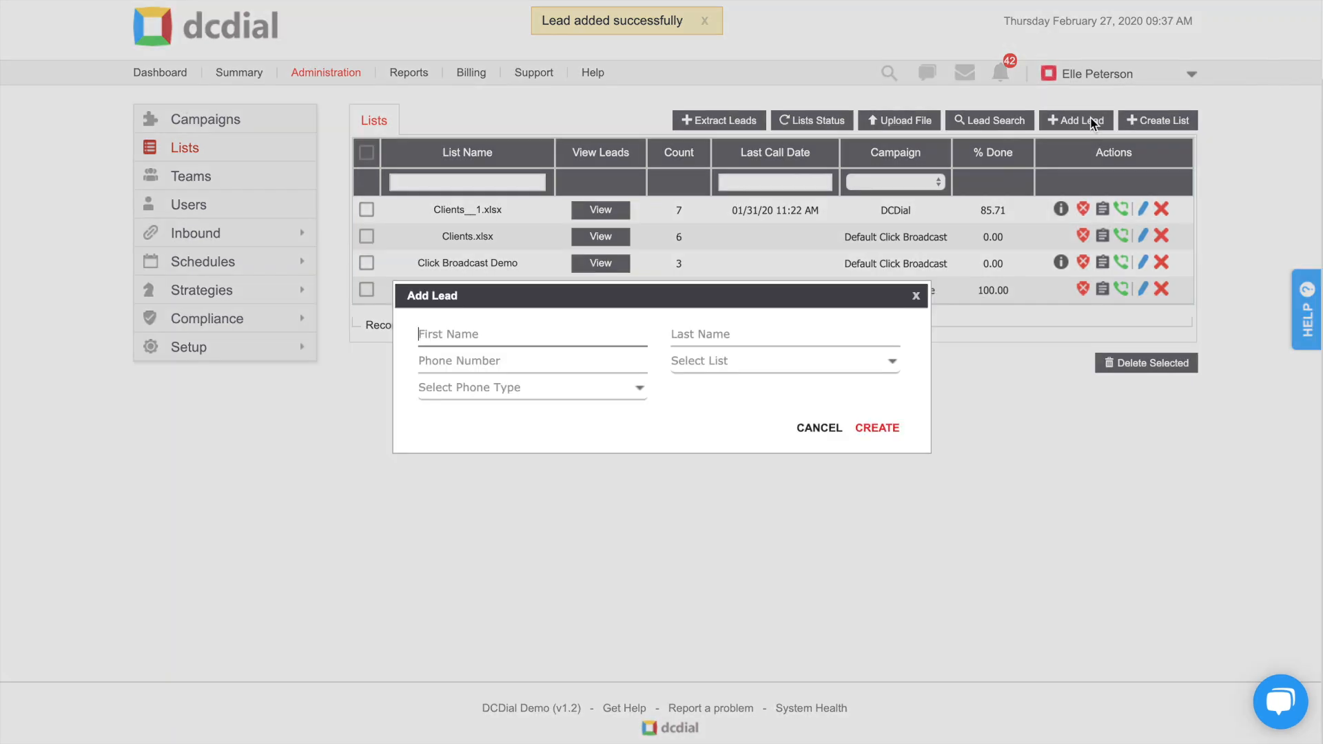
click(792, 338)
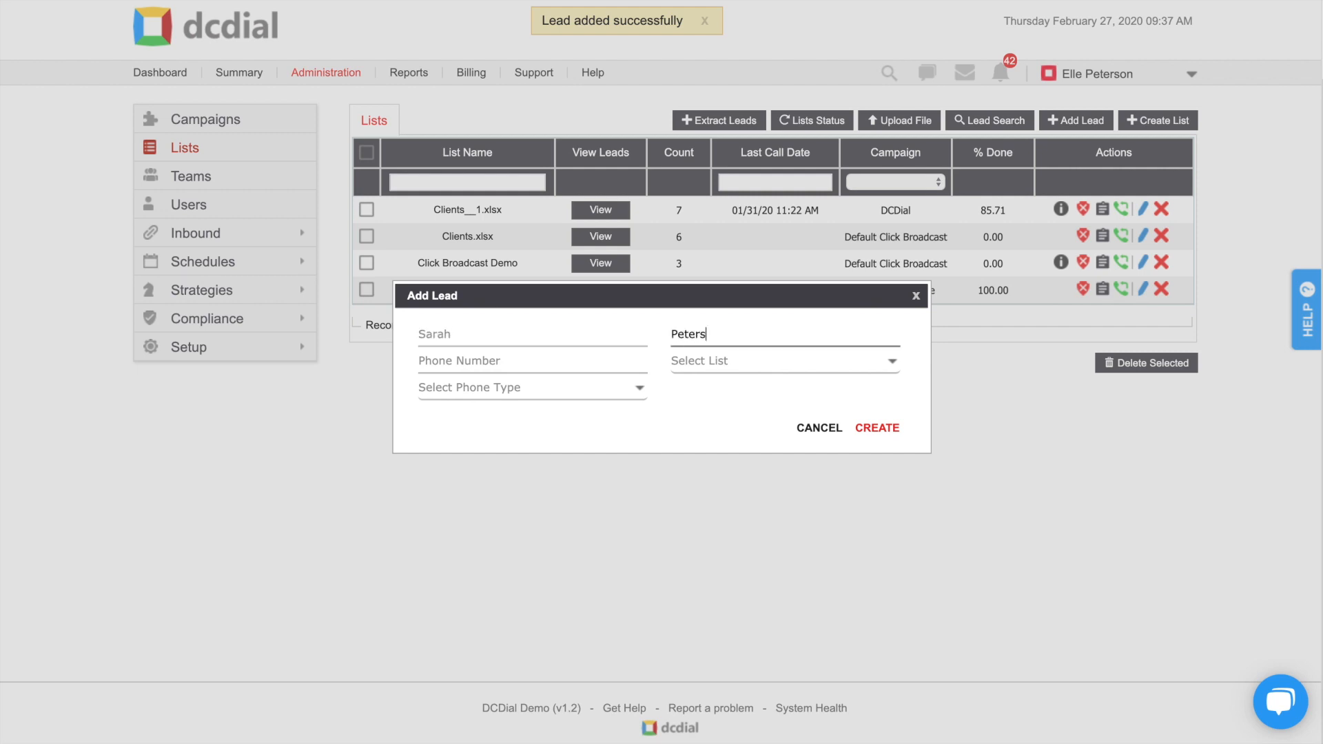
key(Tab)
text(77055)
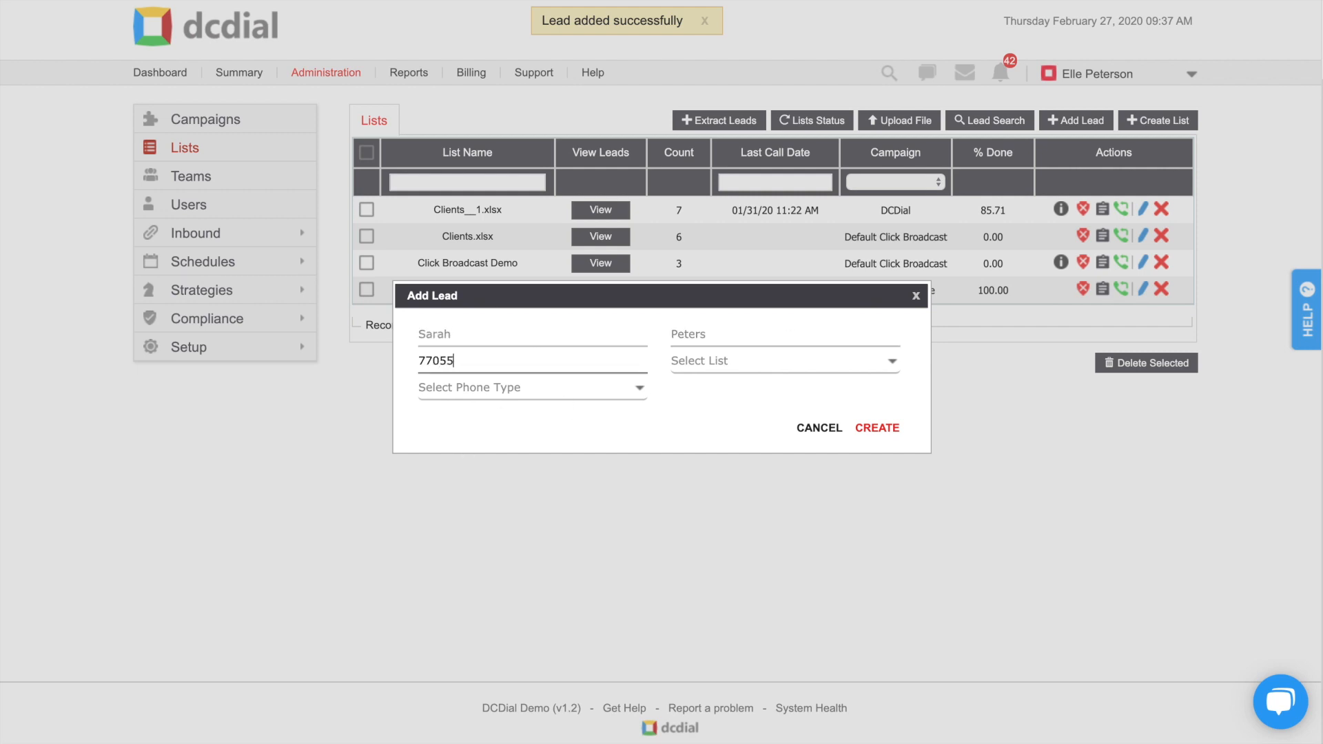
text(51415)
click(564, 390)
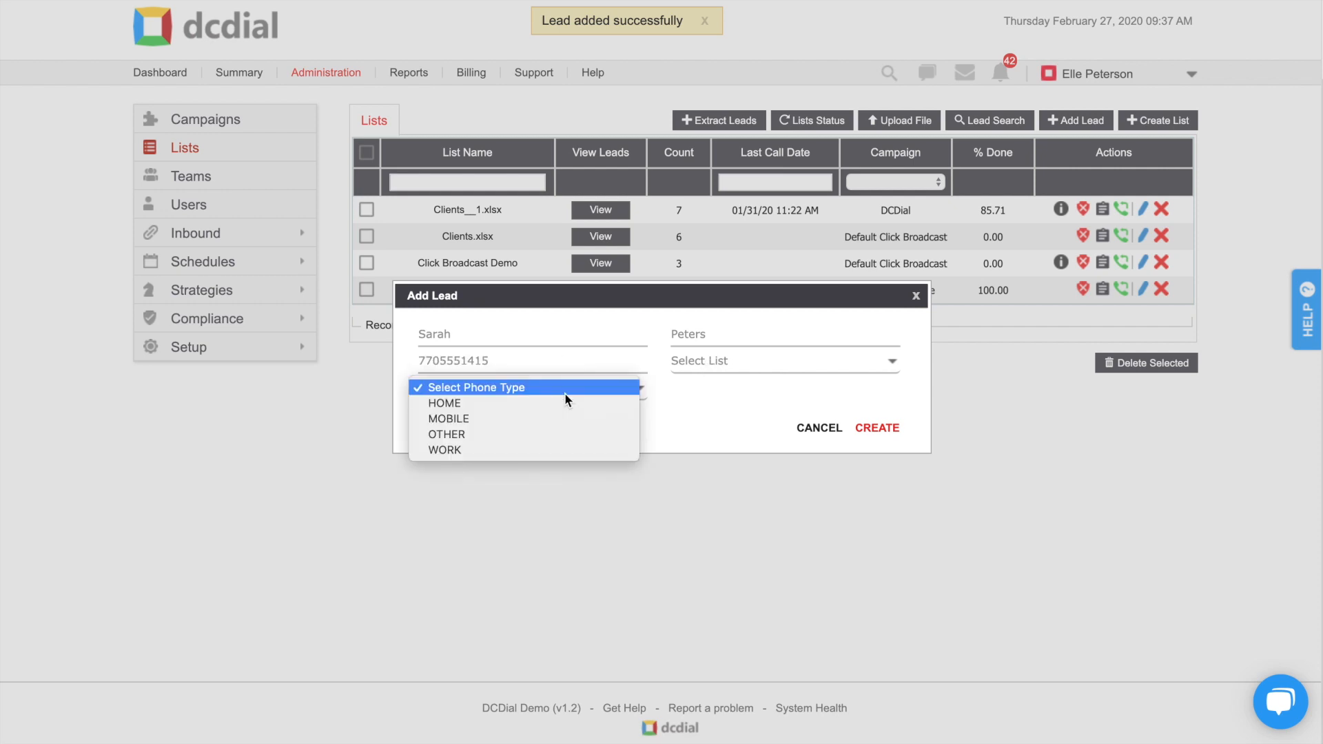
click(562, 418)
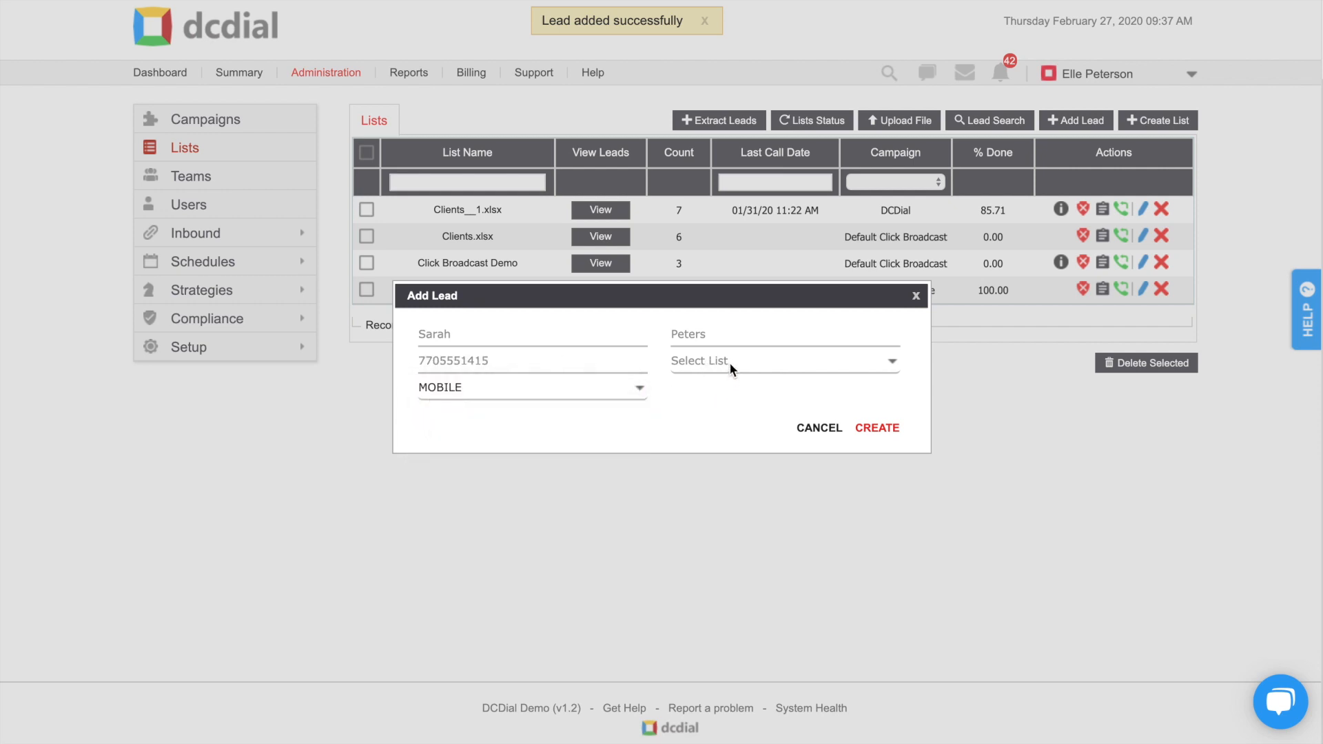
click(729, 362)
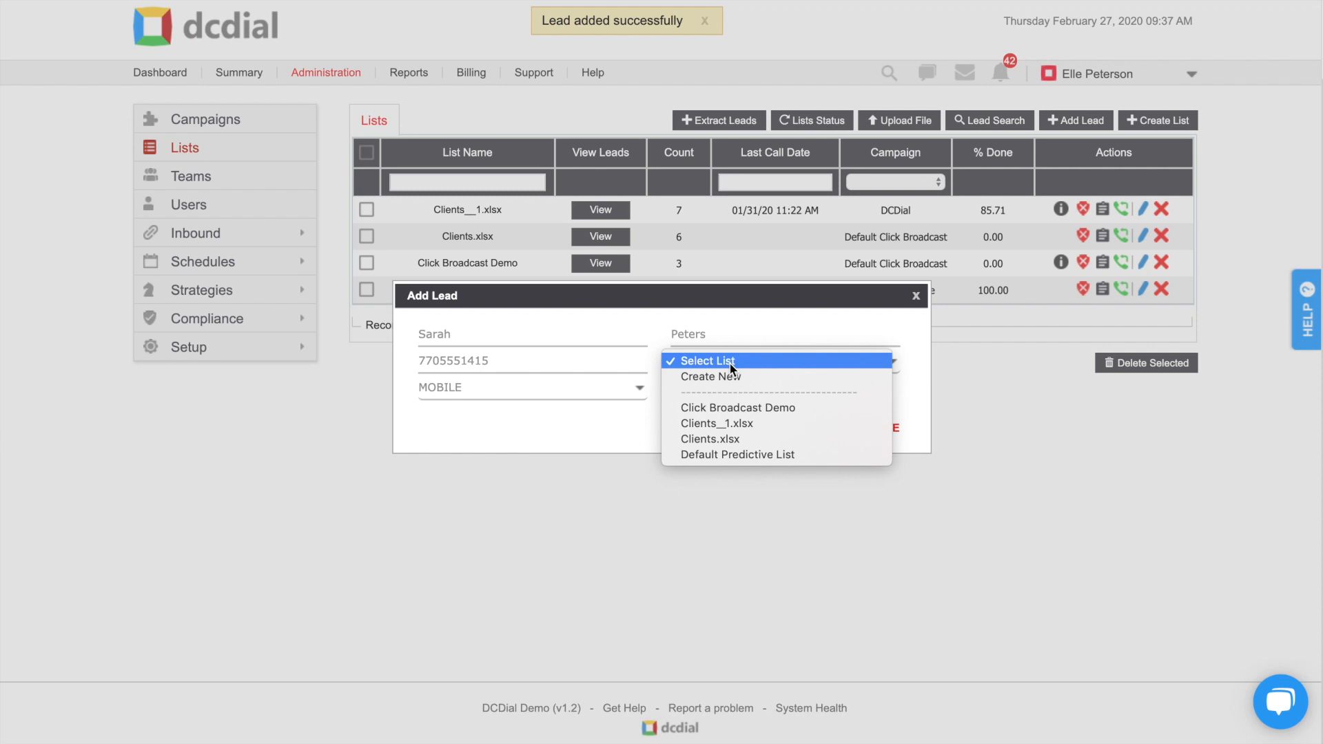
click(738, 421)
click(873, 426)
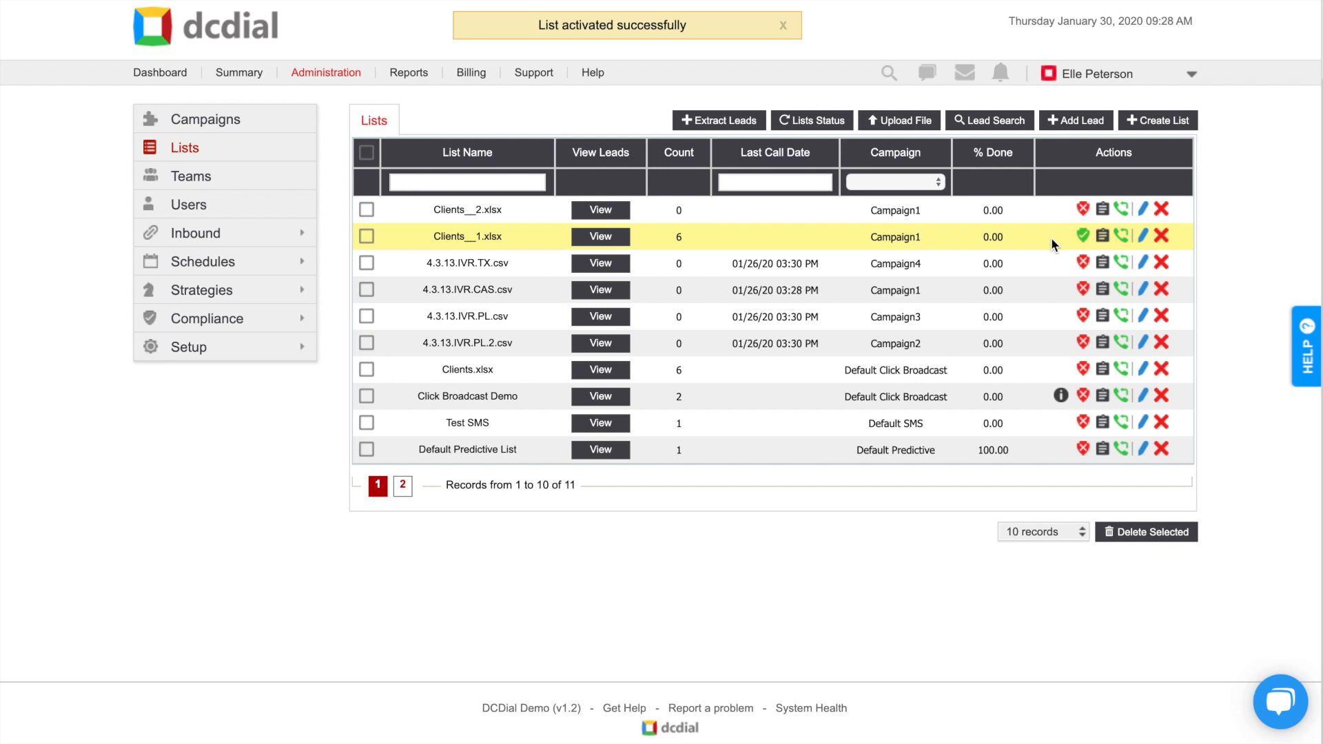
Step: Open the Clients__1.xlsx list's edit page from its pencil icon
click(1143, 237)
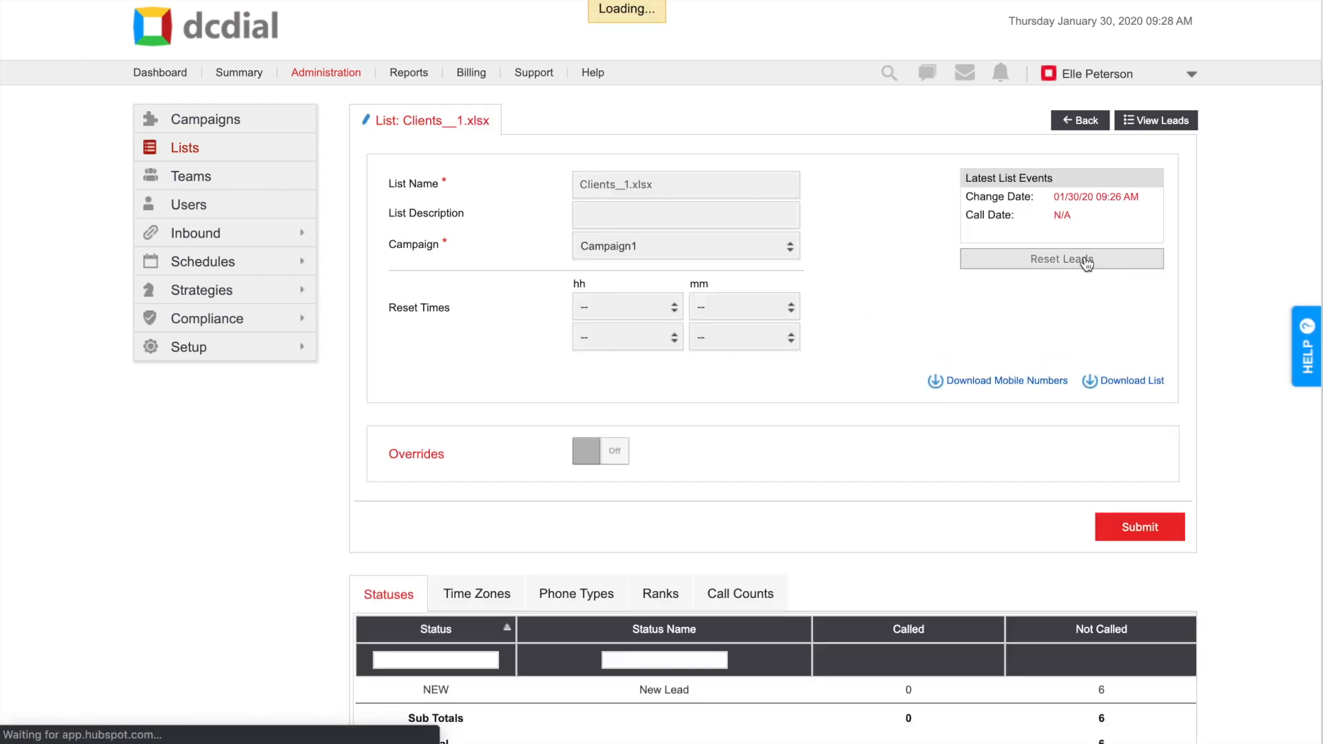
scroll(1084, 255, down, 3)
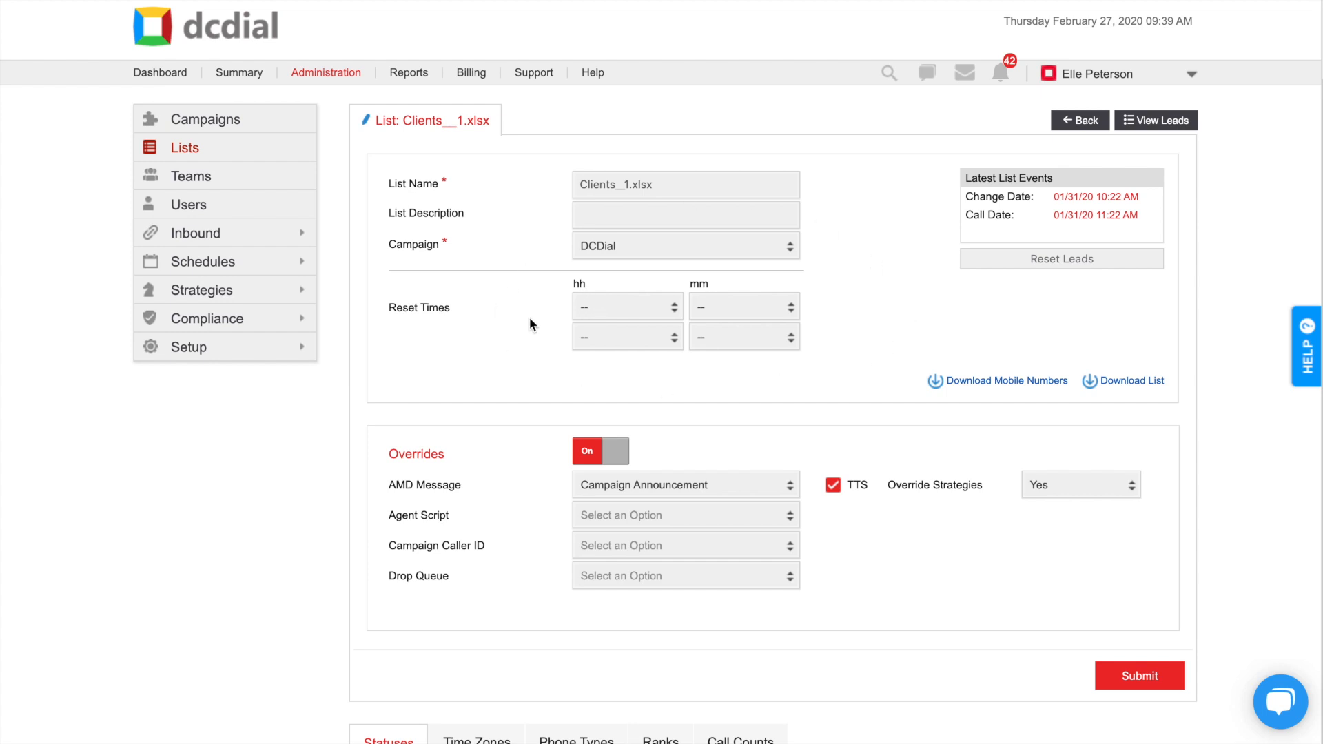
Step: Set the list's first reset time to 01 hours and 30 minutes
click(591, 317)
click(598, 382)
click(716, 313)
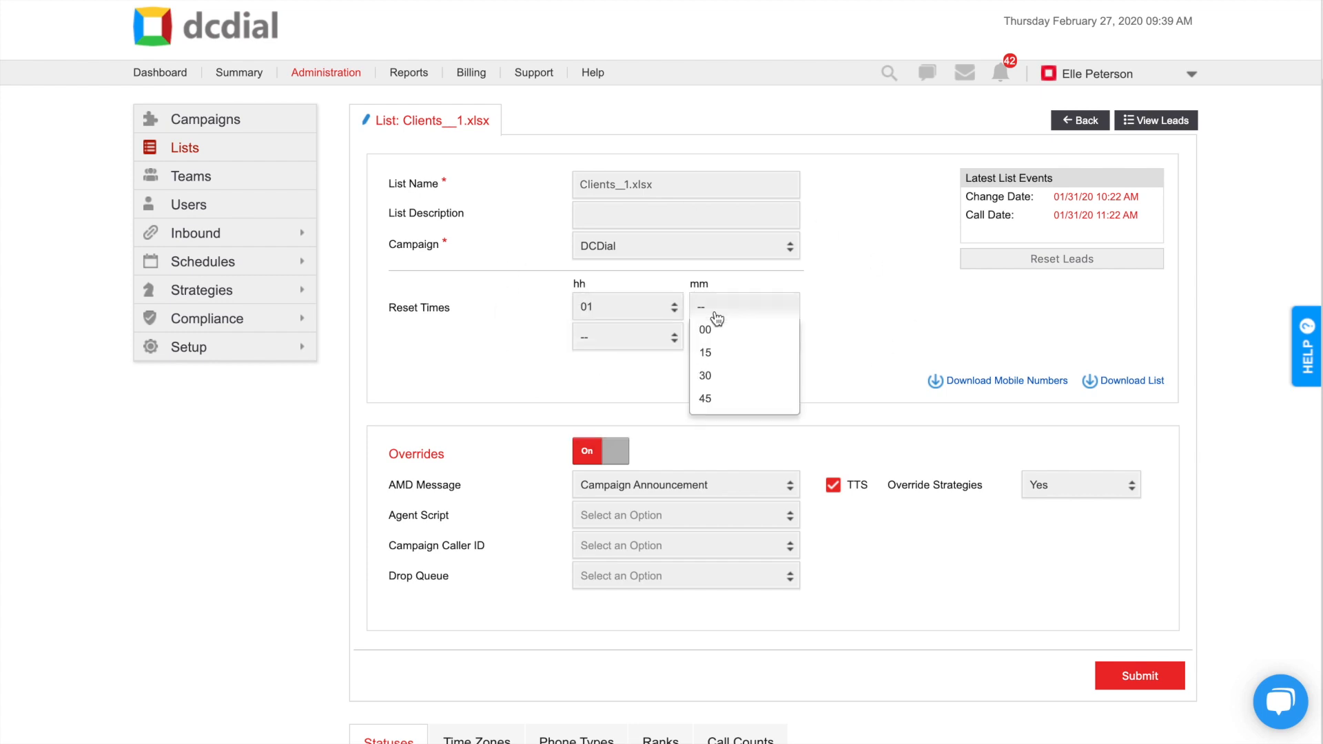
click(718, 376)
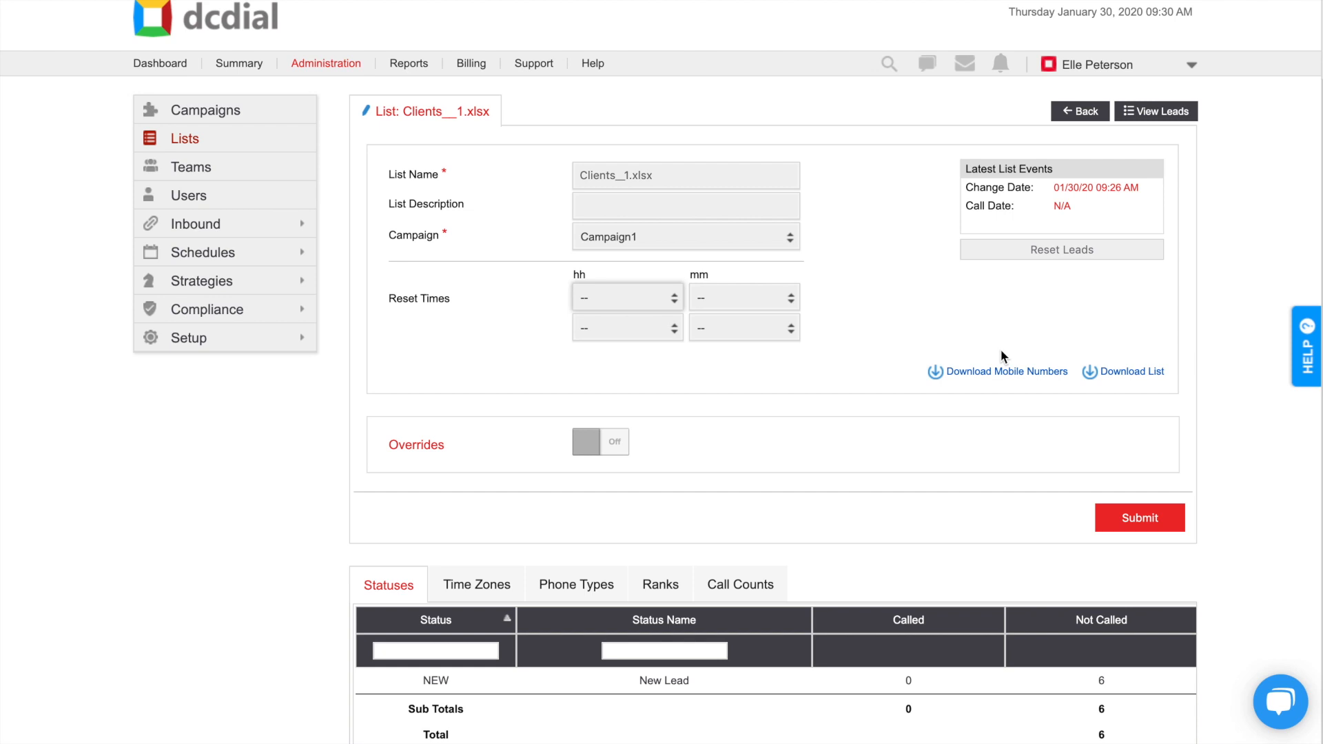
Step: Turn on overrides for Clients__1.xlsx and set the AMD Message to Campaign Announcement
scroll(972, 303, up, 1)
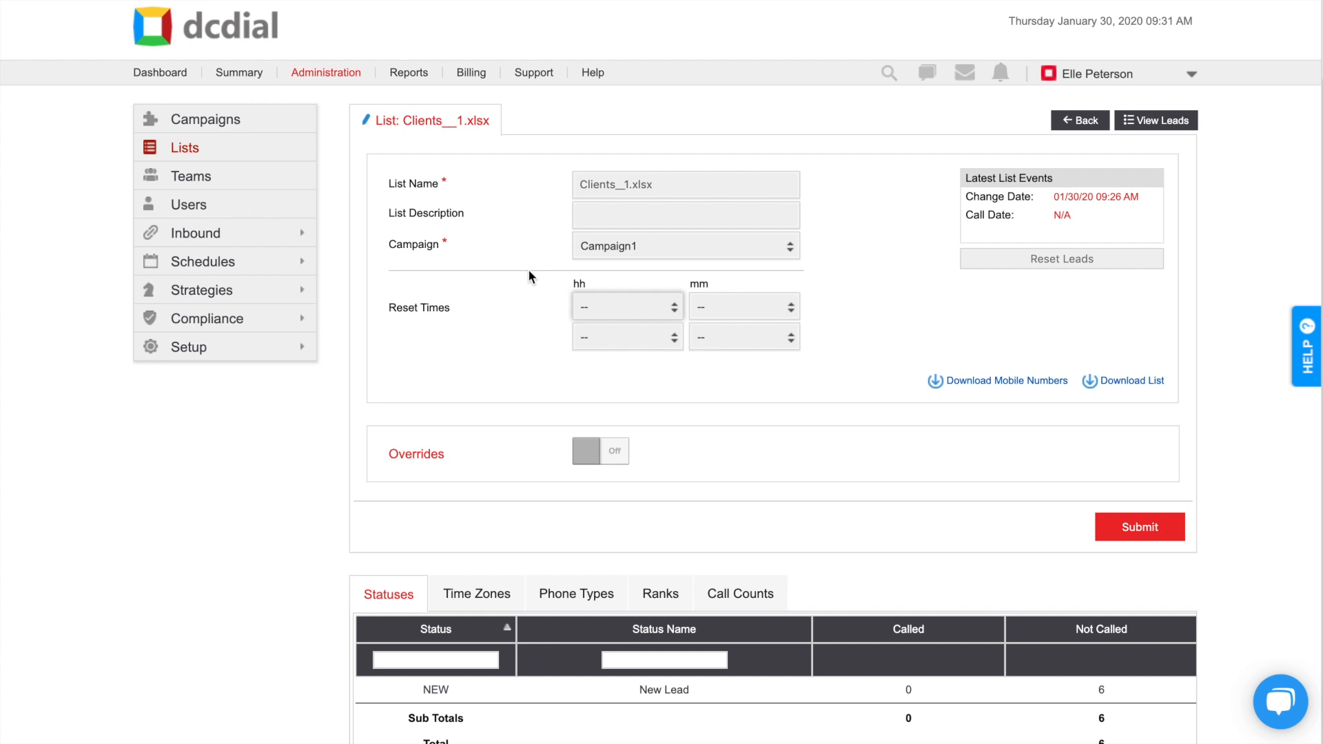
click(615, 452)
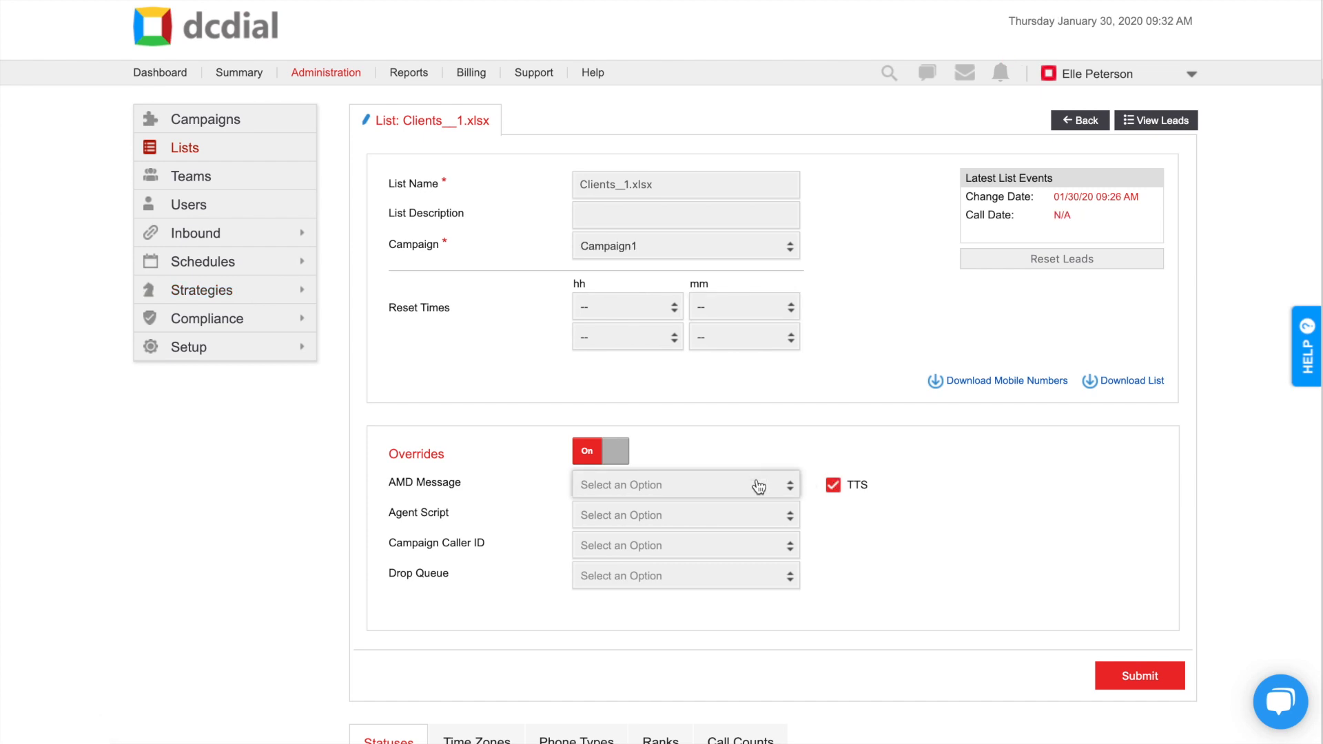
click(758, 486)
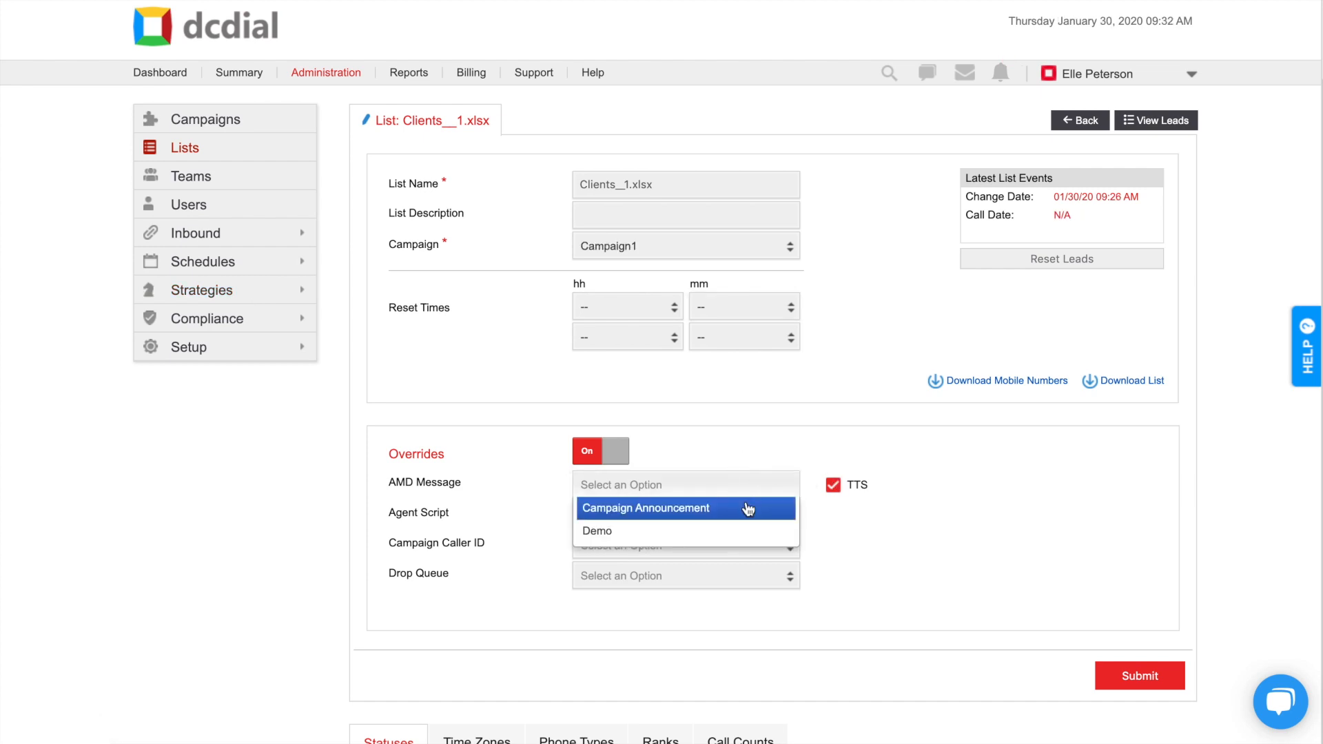
click(748, 508)
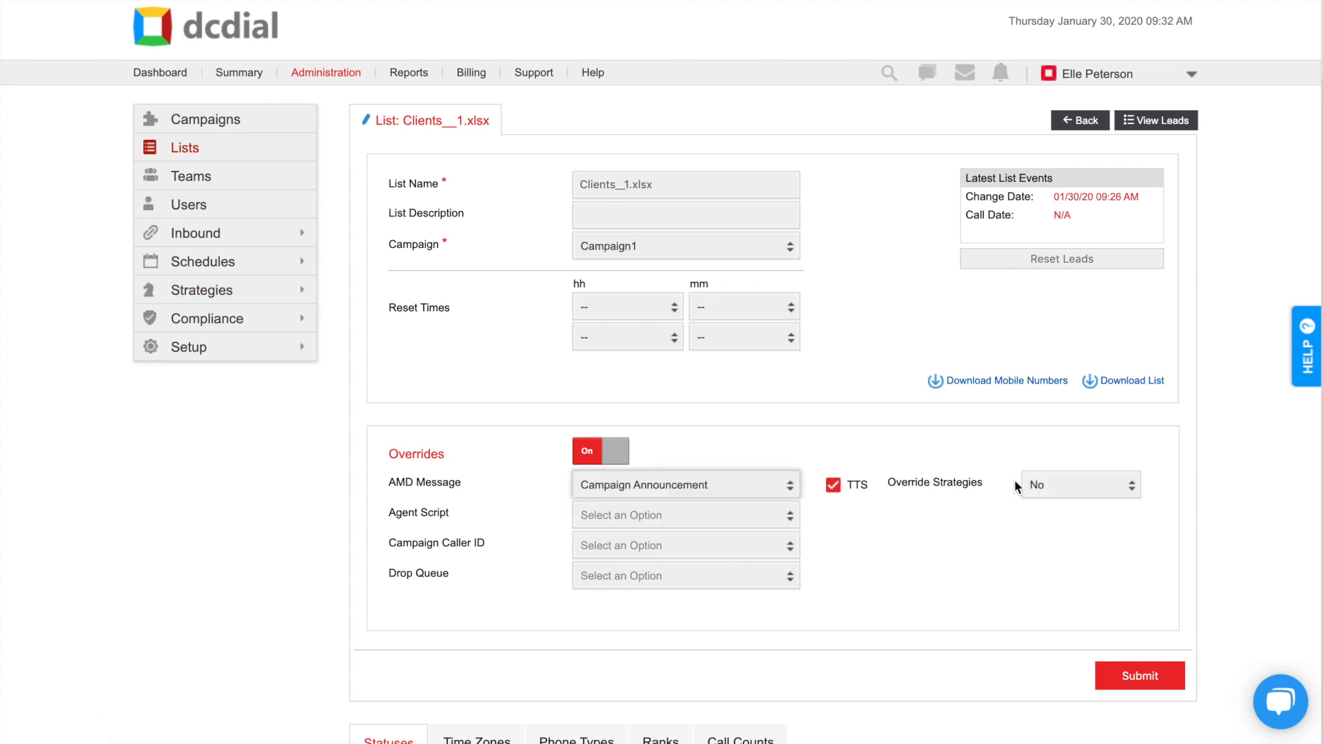
click(1036, 487)
click(1036, 486)
Step: Set Override Strategies to Yes, review the Call Counts, and submit the list changes
click(1046, 513)
scroll(1045, 513, down, 3)
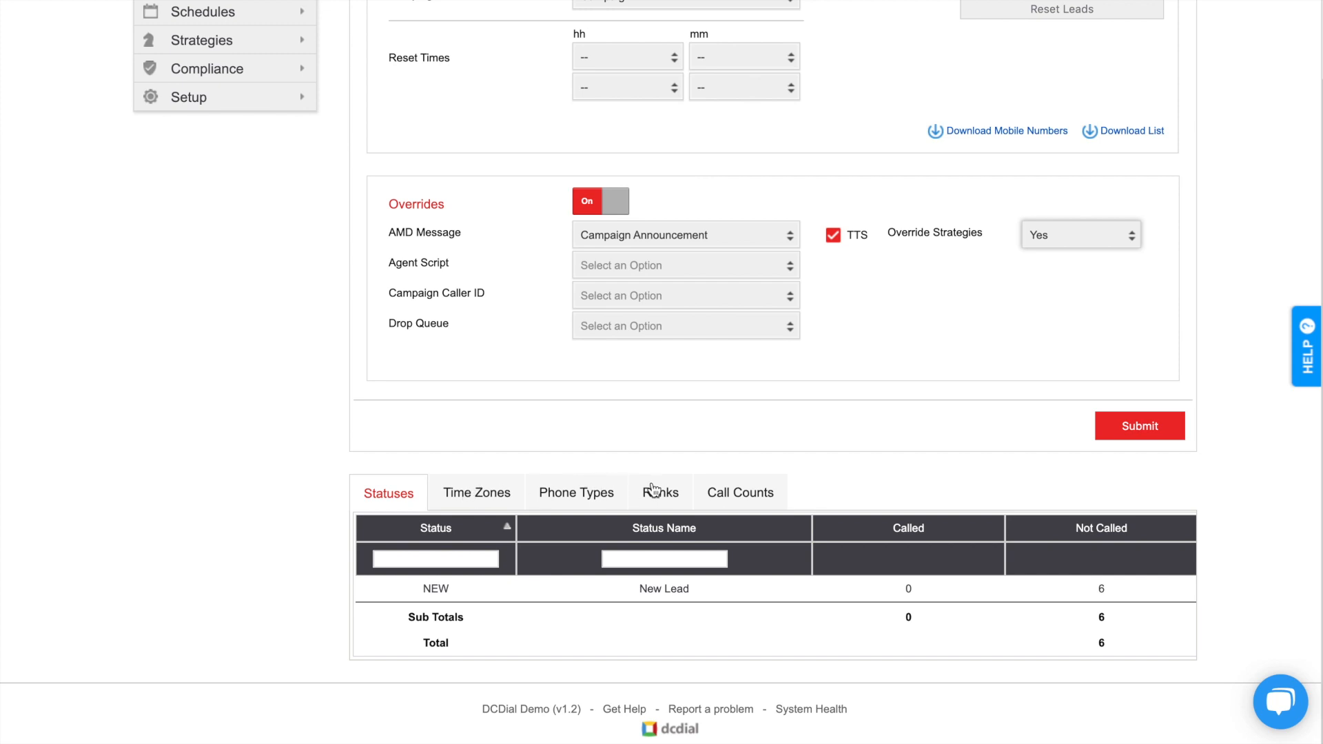
click(780, 493)
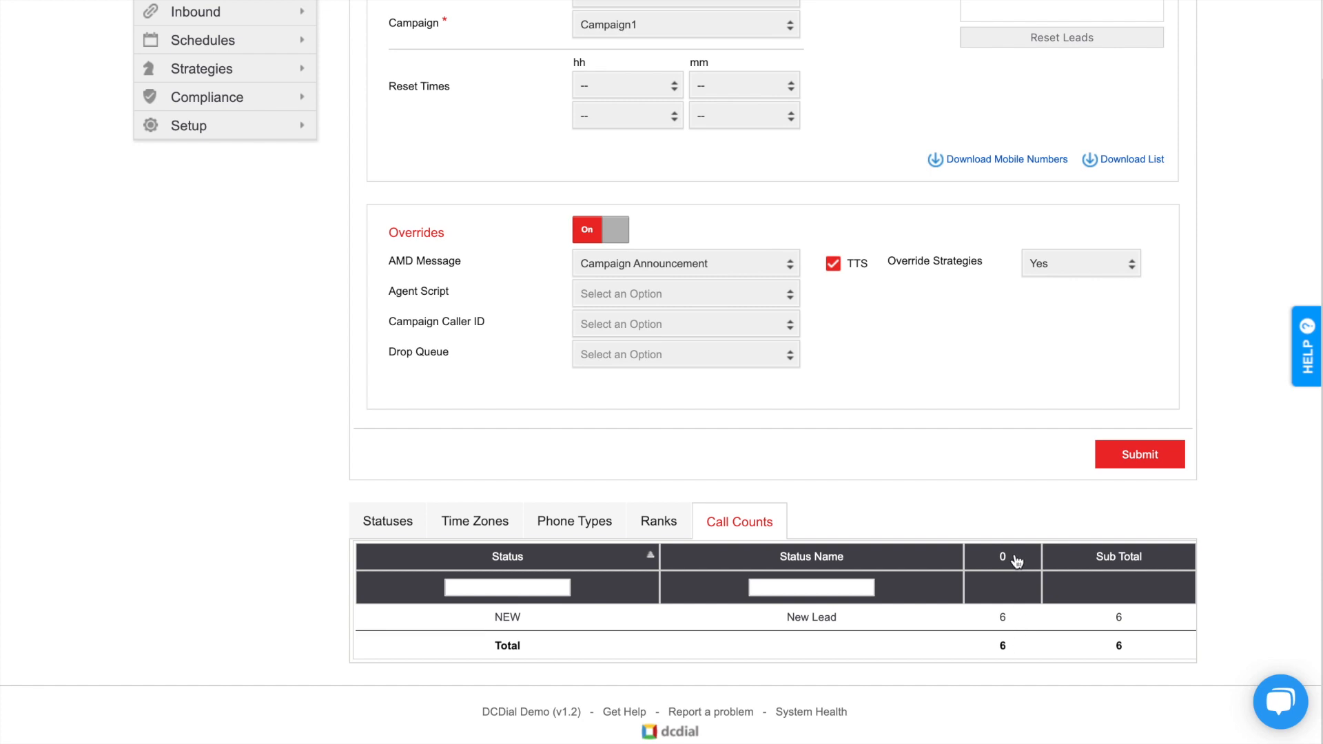
scroll(1023, 481, up, 3)
click(1135, 639)
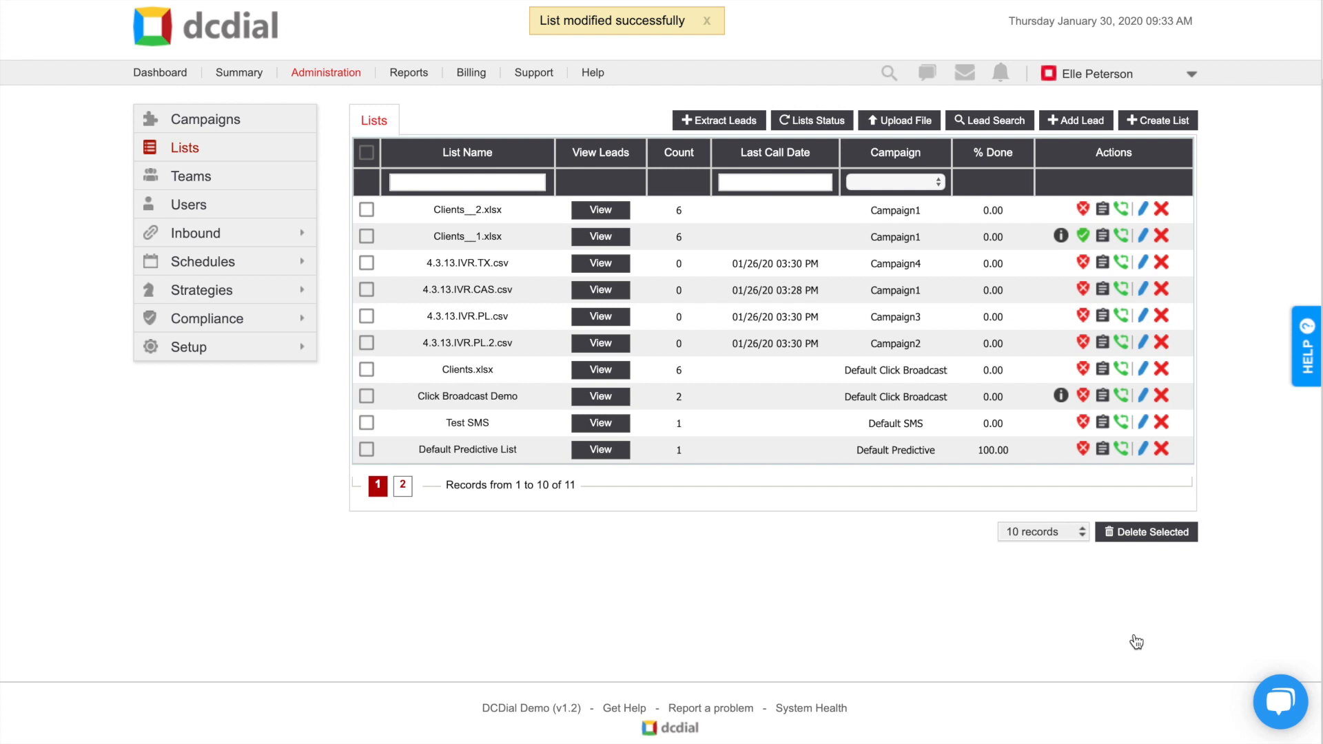
Step: Start a new list load automation named 'Demo' with description 'Video'
click(272, 348)
click(249, 550)
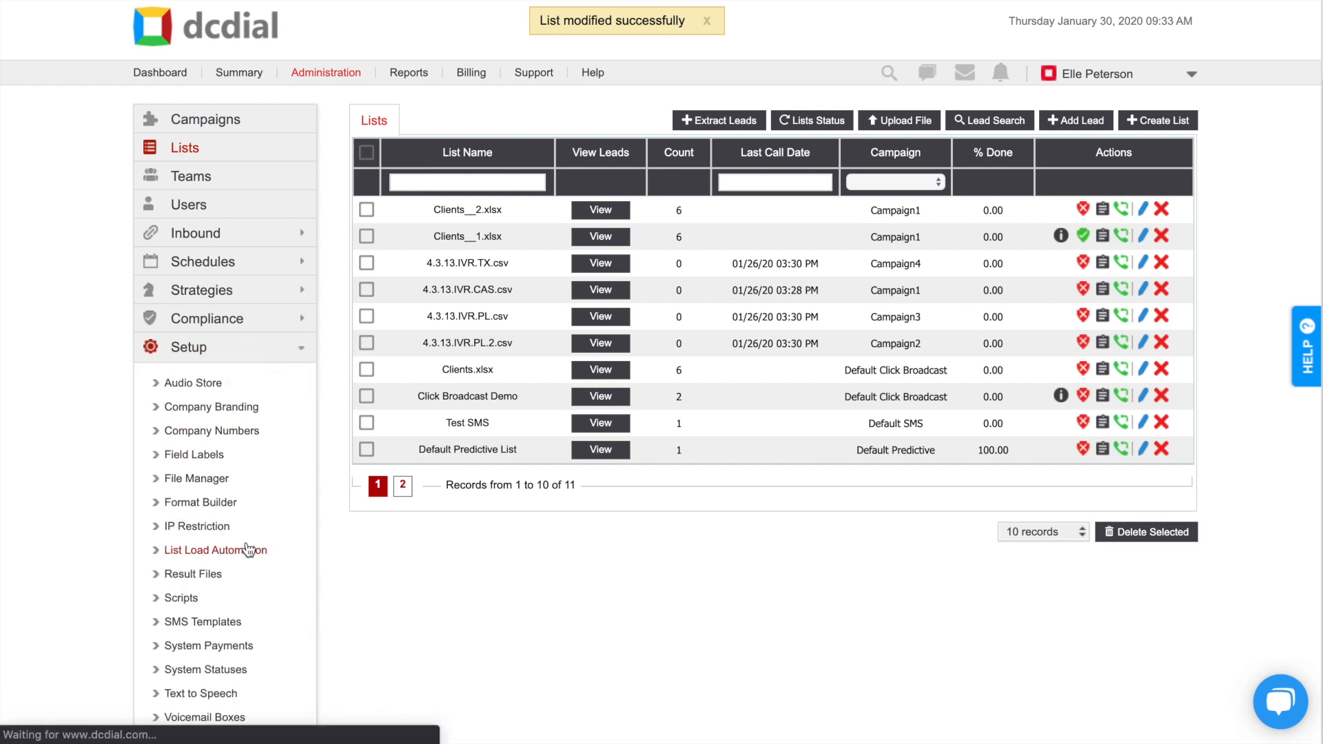
click(1122, 120)
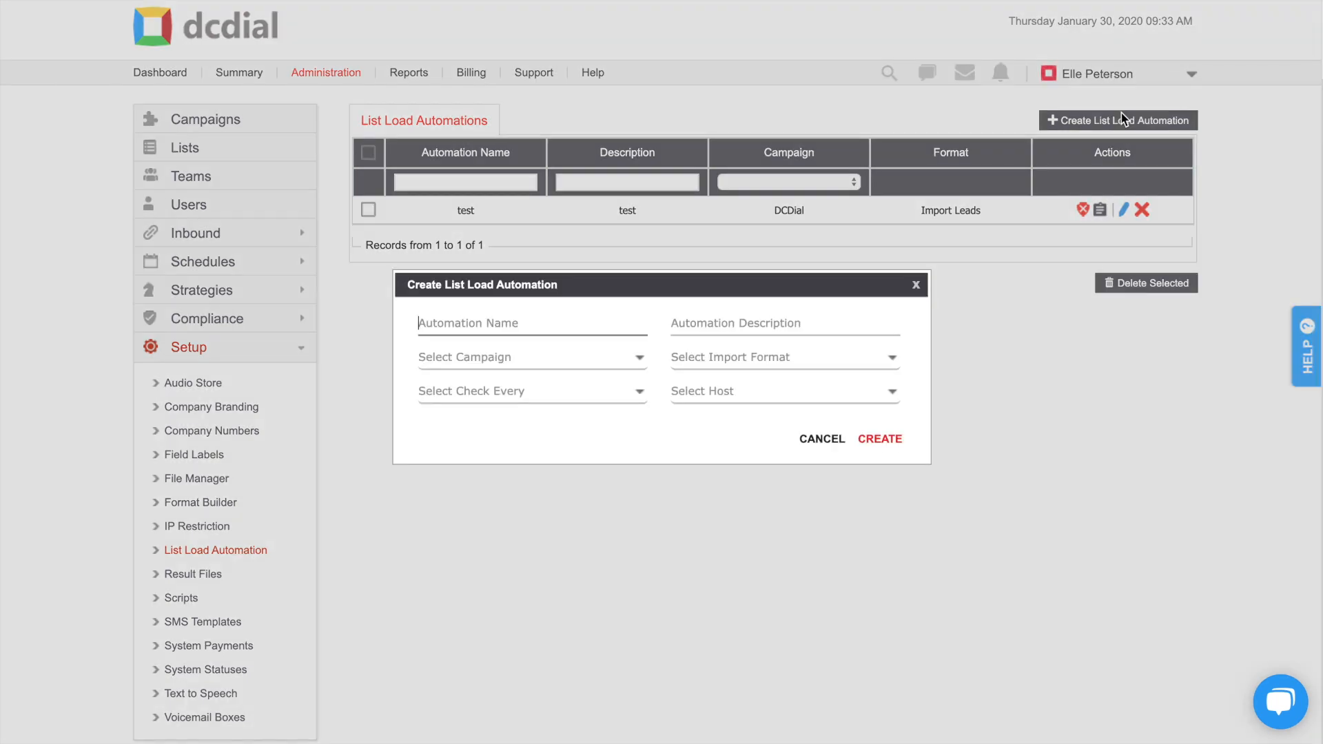
text(Demo)
click(745, 321)
text(Video)
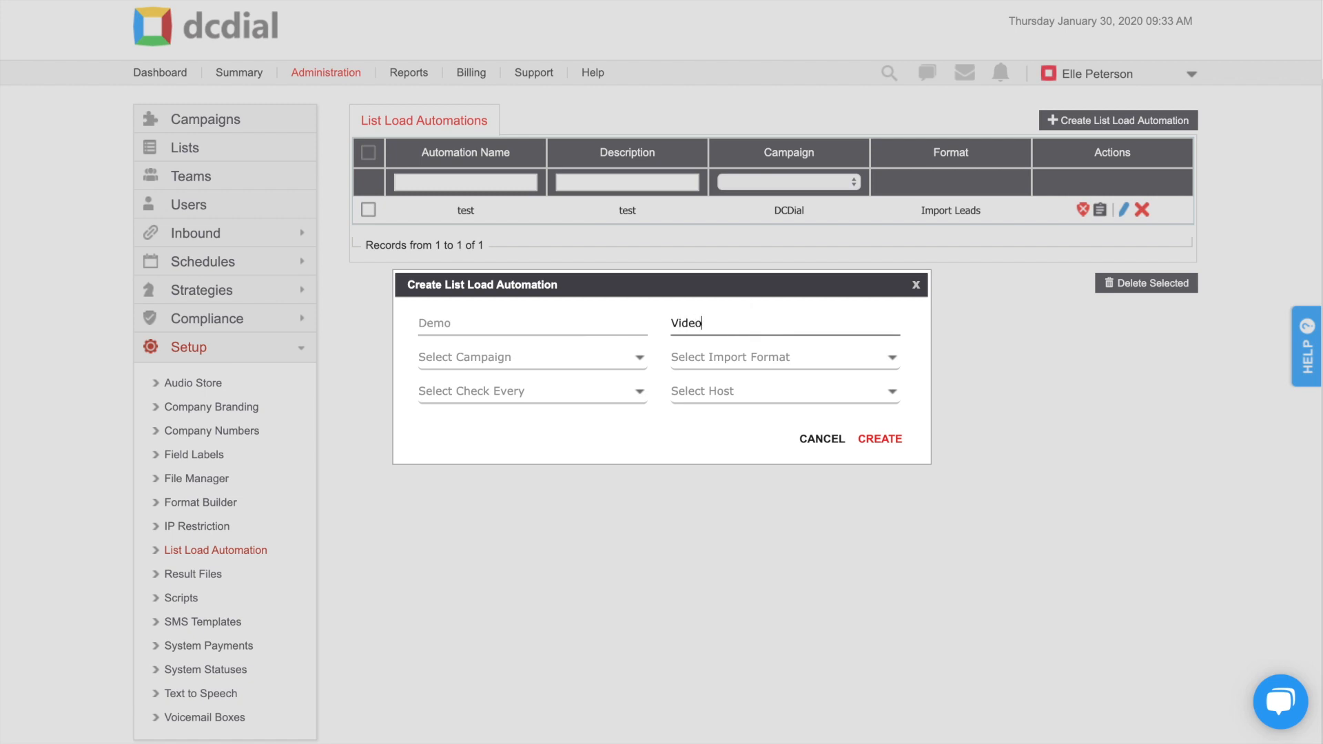
Step: Set campaign DCDial, Import Leads format, 10-minute checks and Internal DCDial host, then create it
click(490, 363)
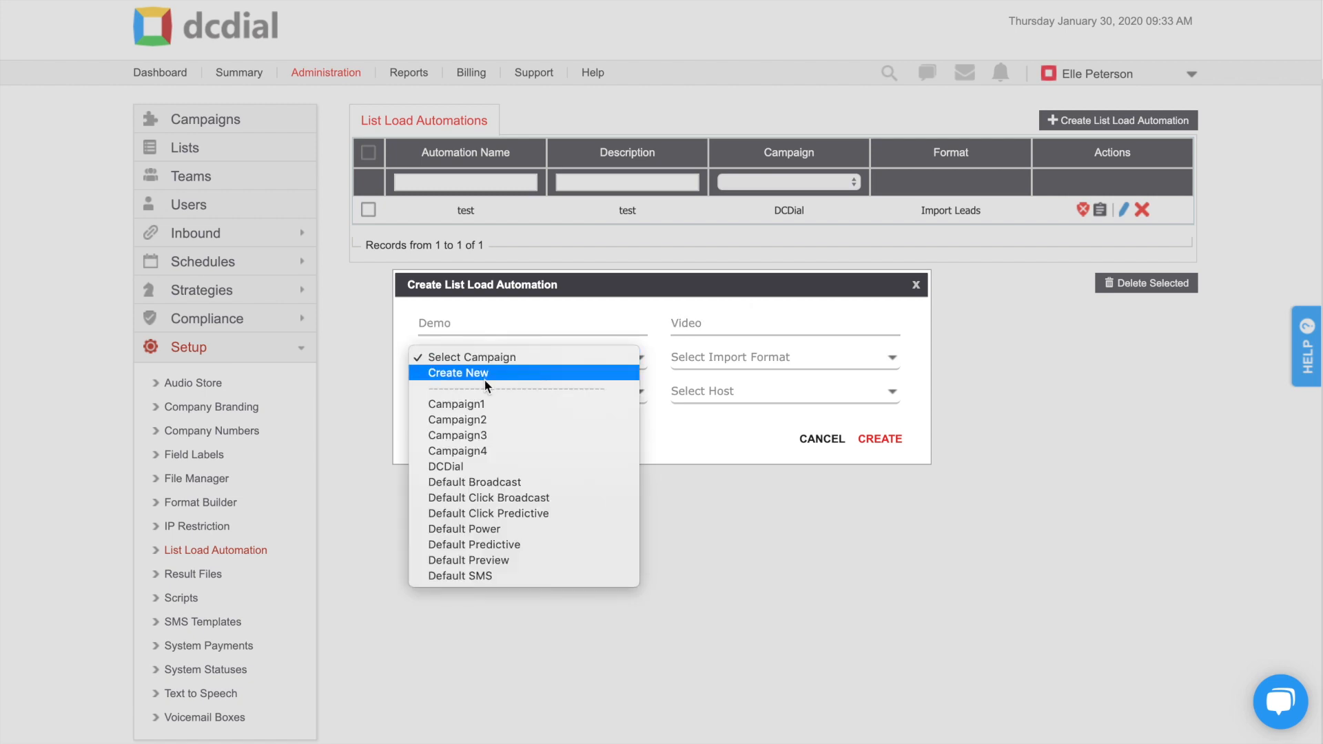
click(481, 467)
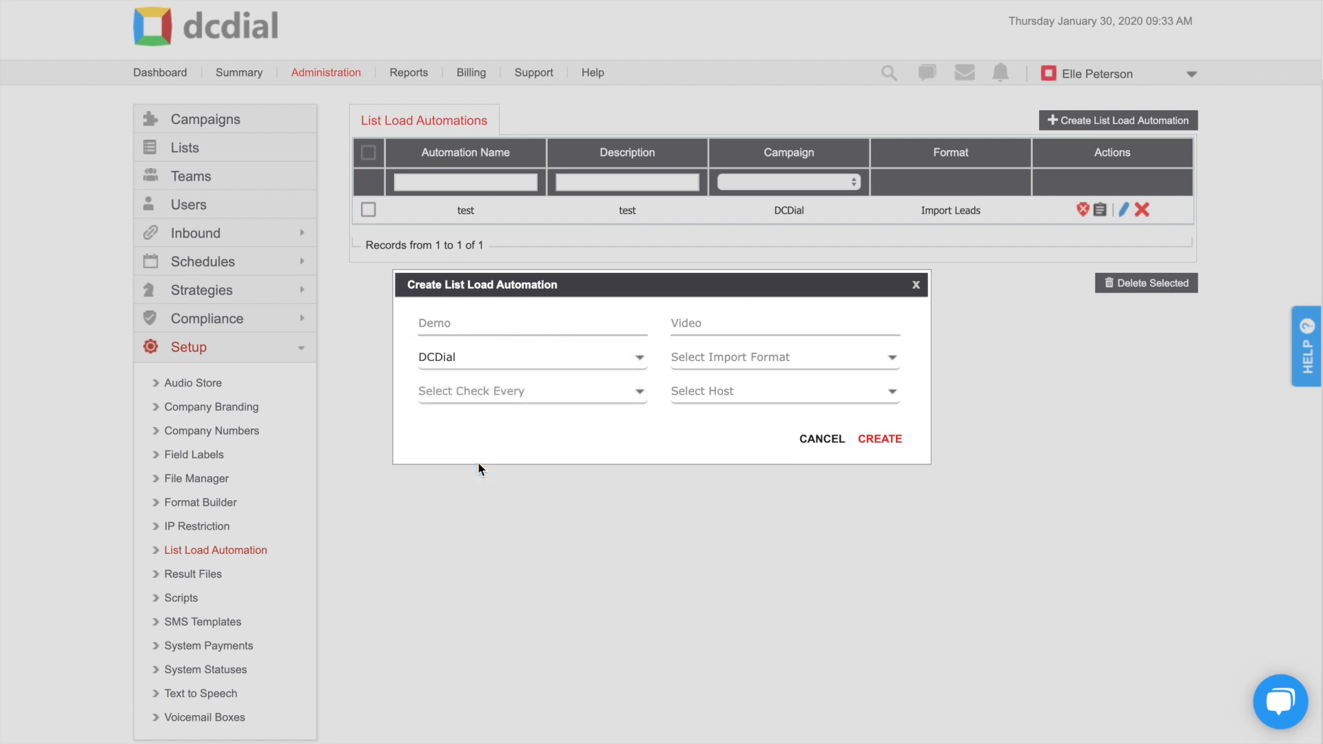
click(734, 360)
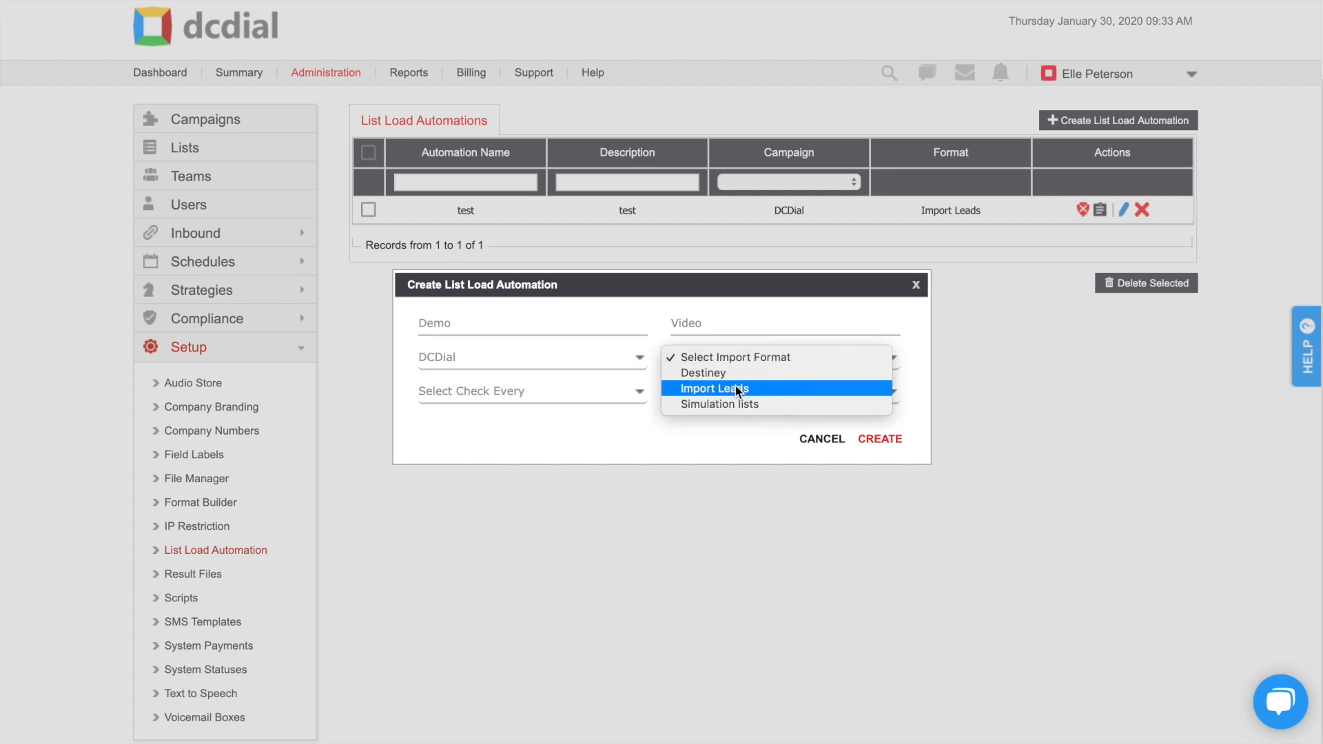
click(736, 389)
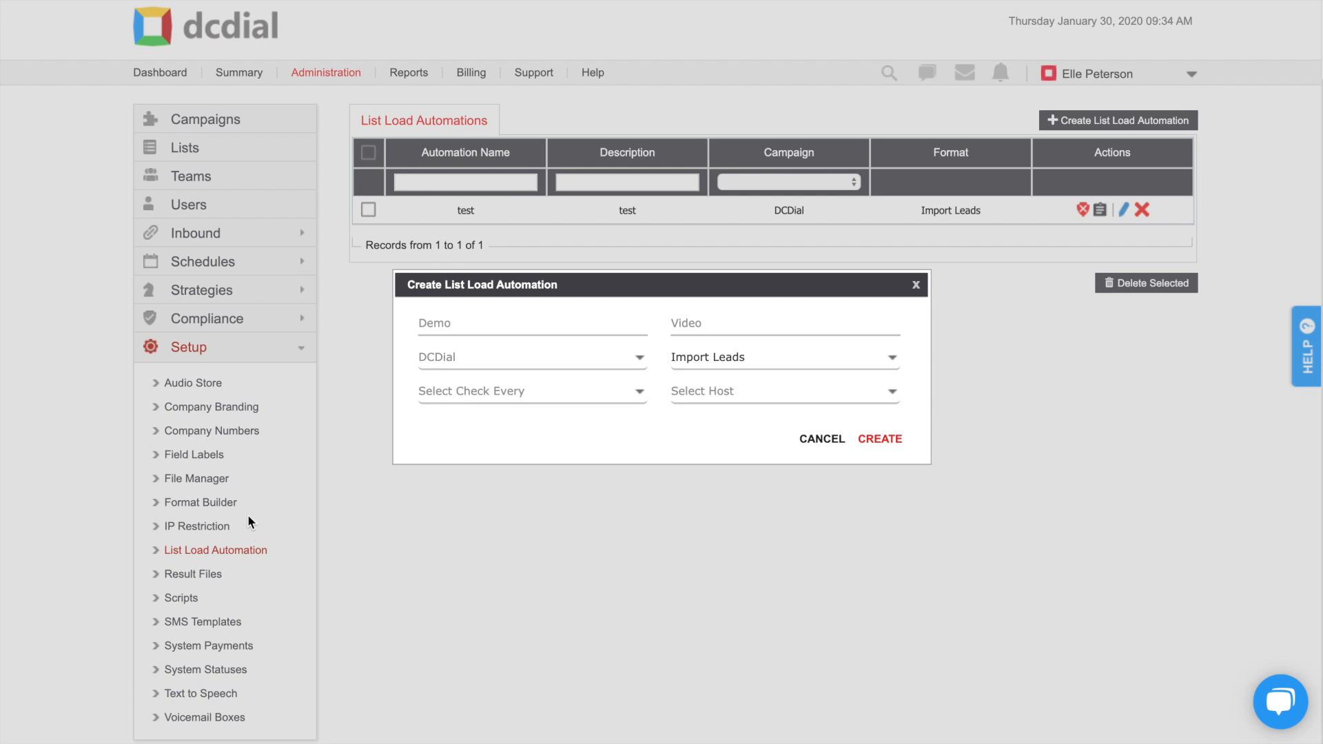
click(551, 393)
click(549, 411)
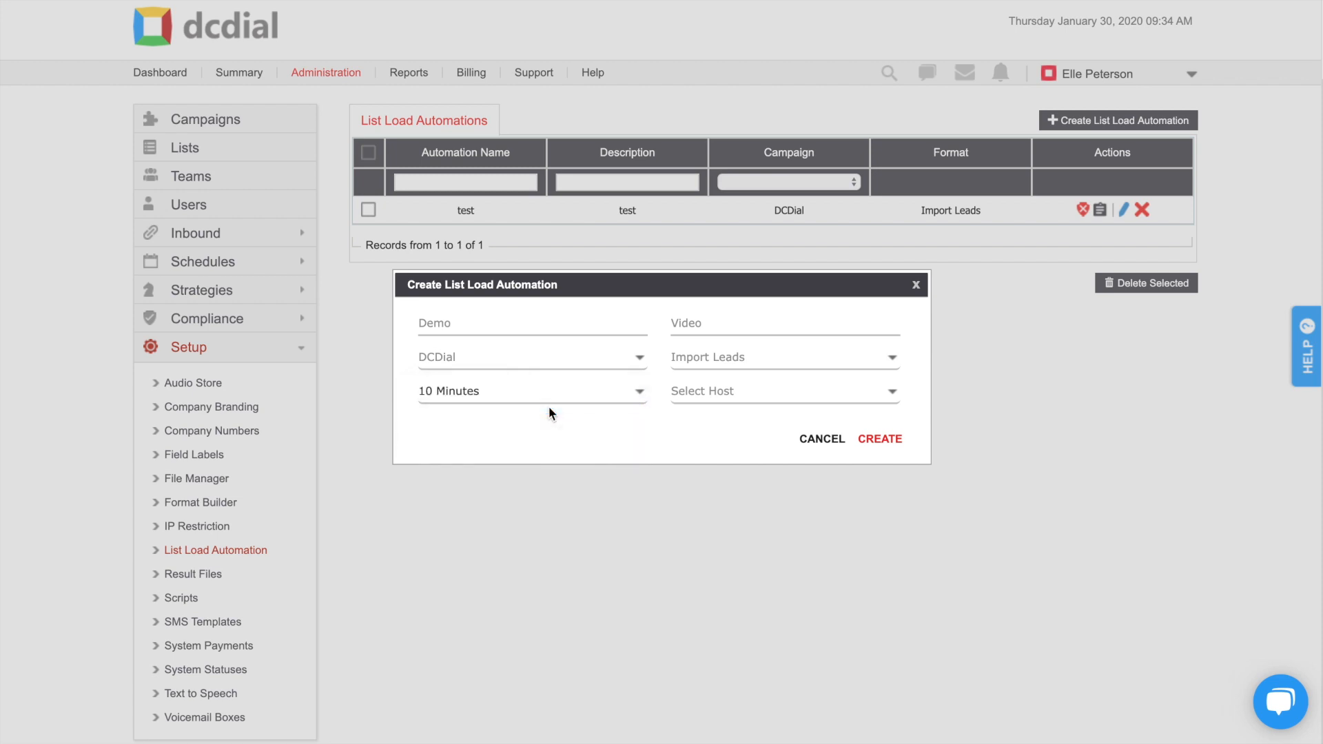
click(750, 391)
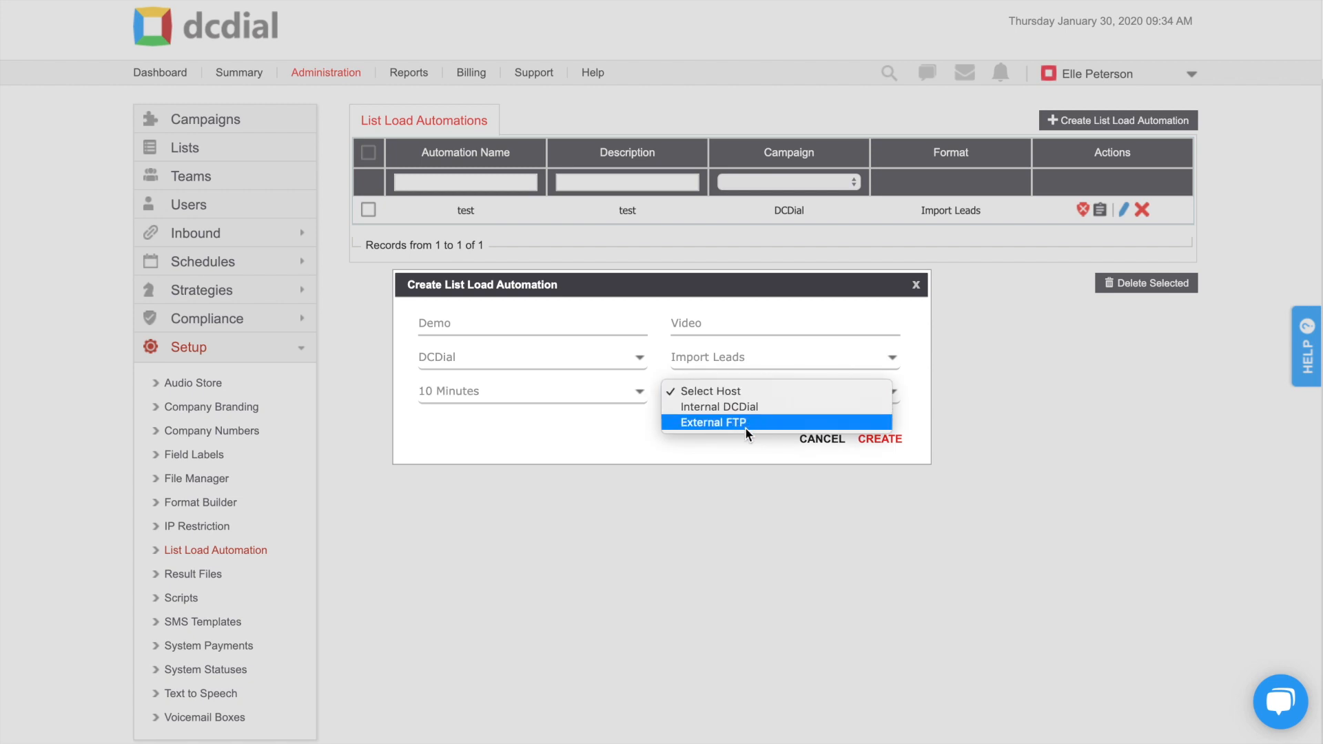
click(747, 407)
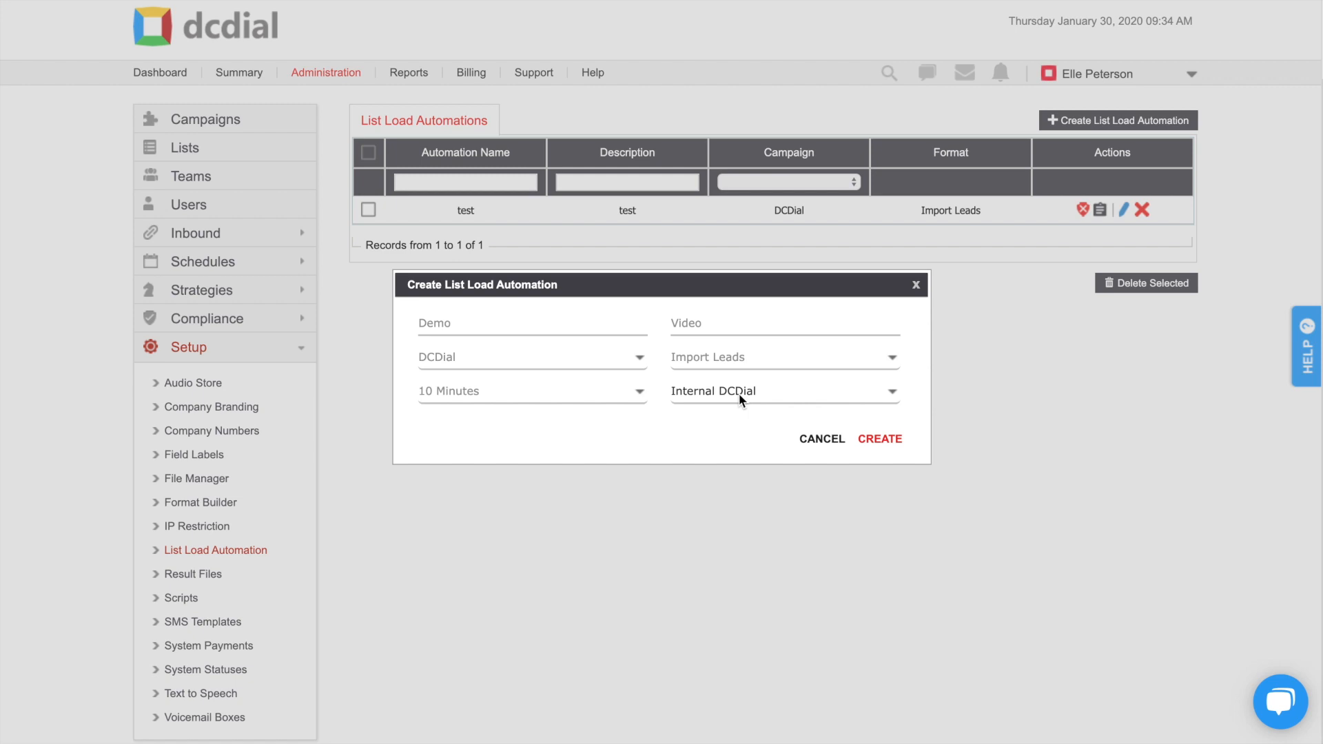
scroll(738, 395, down, 2)
click(881, 383)
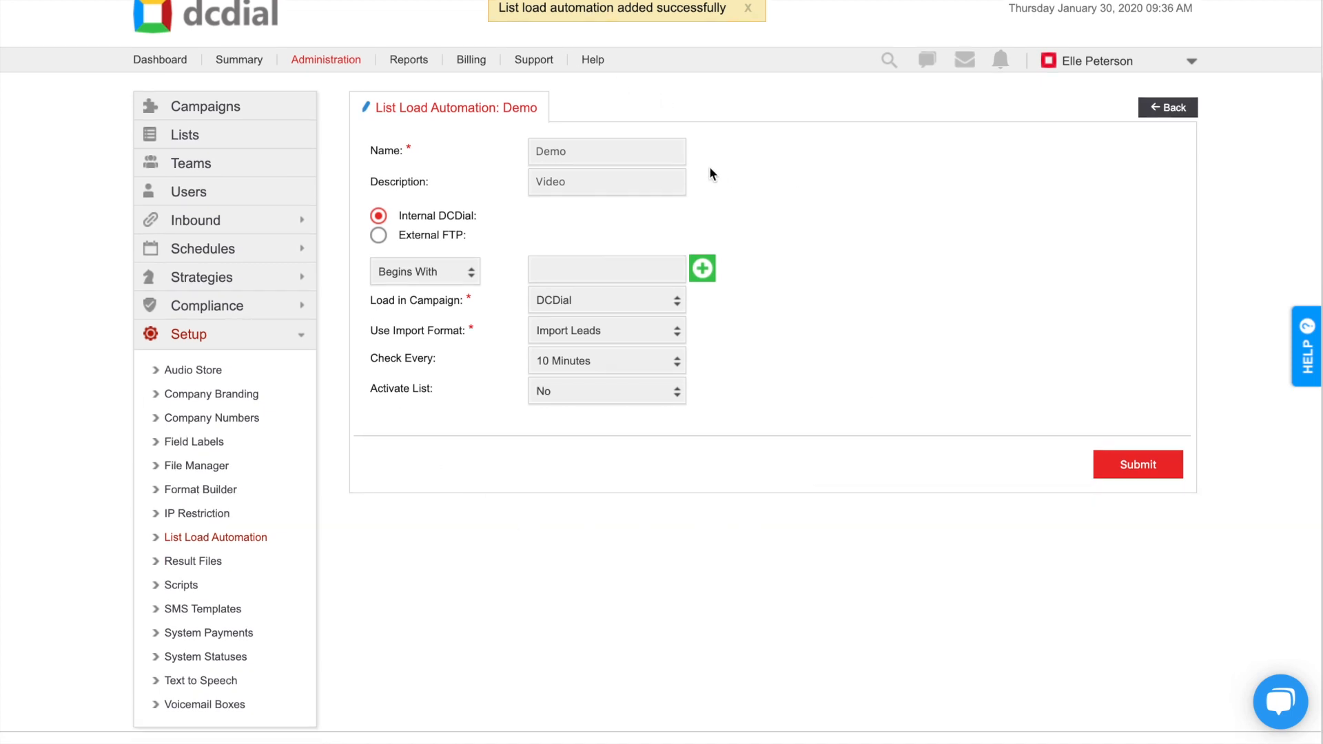
Step: Give the Demo automation a 'Leads' Begins With file filter, leave Activate List at No, and submit
click(604, 268)
text(Leads)
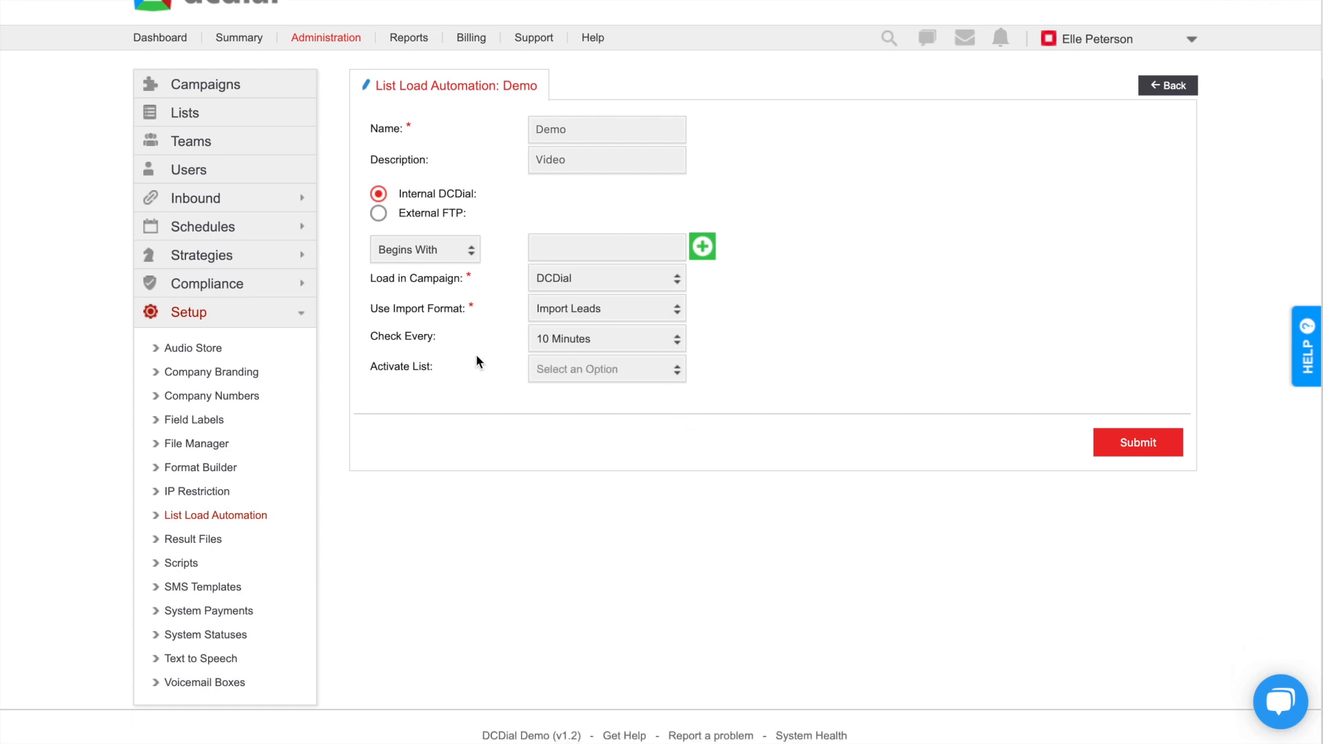
click(610, 376)
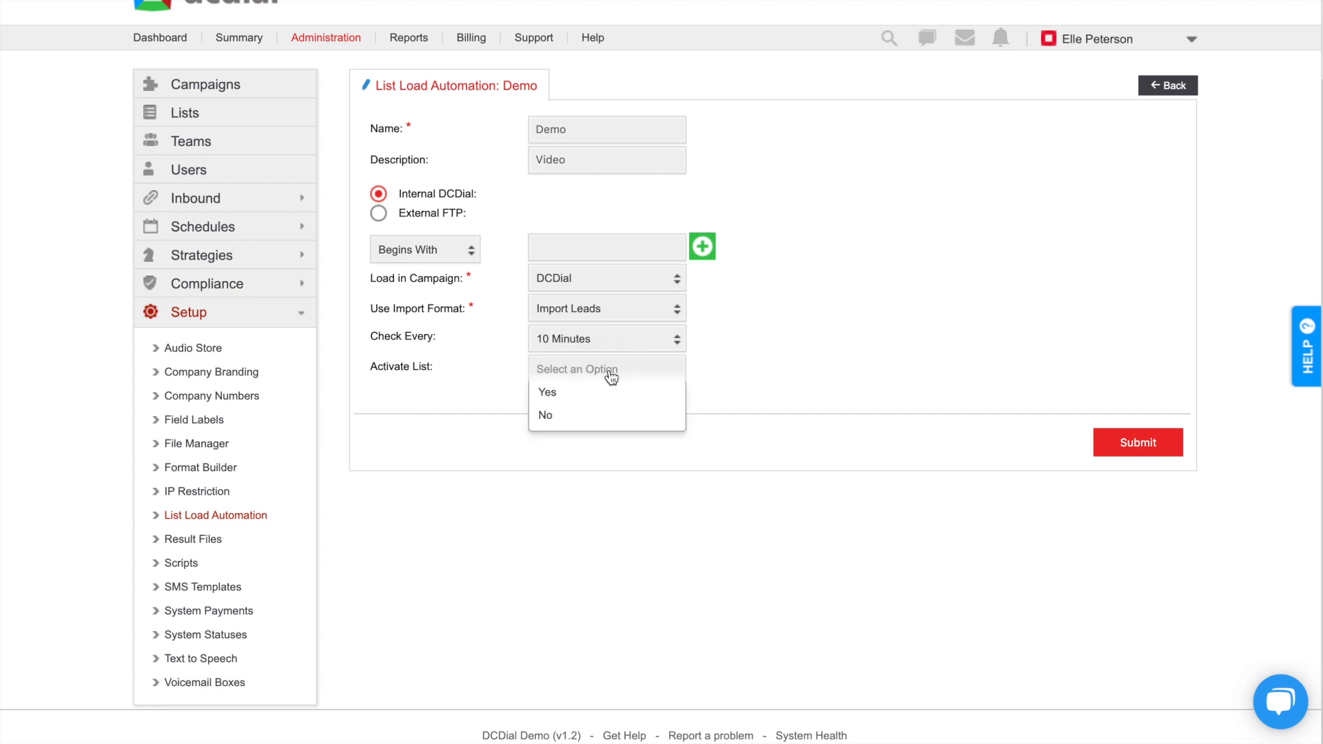
click(609, 391)
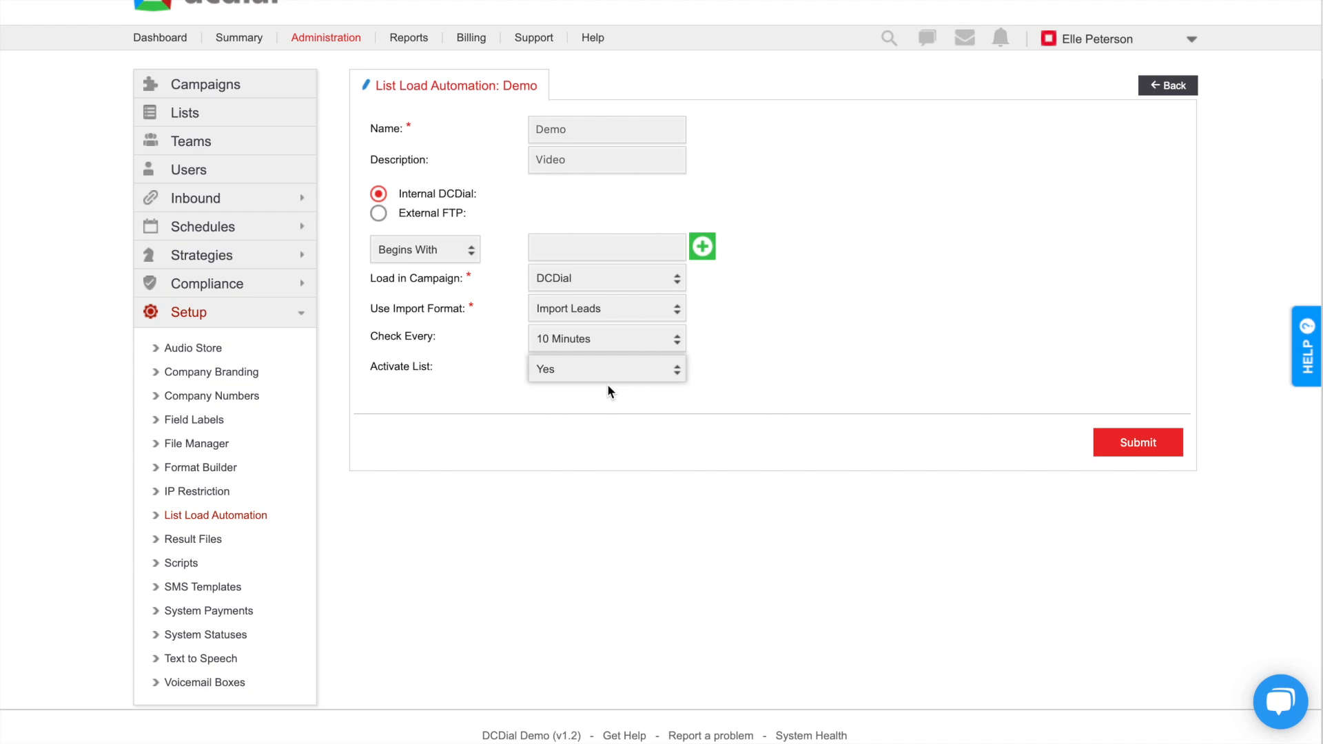
click(591, 379)
click(593, 415)
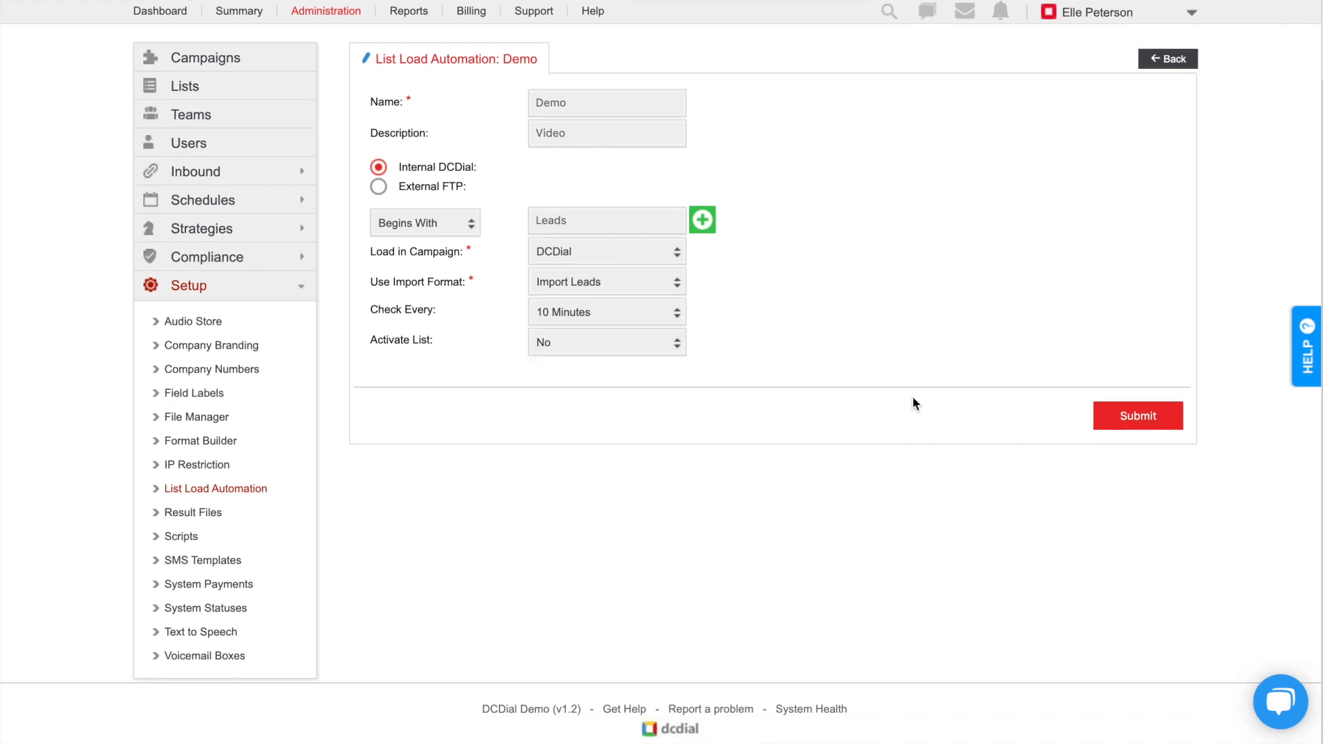
click(1116, 427)
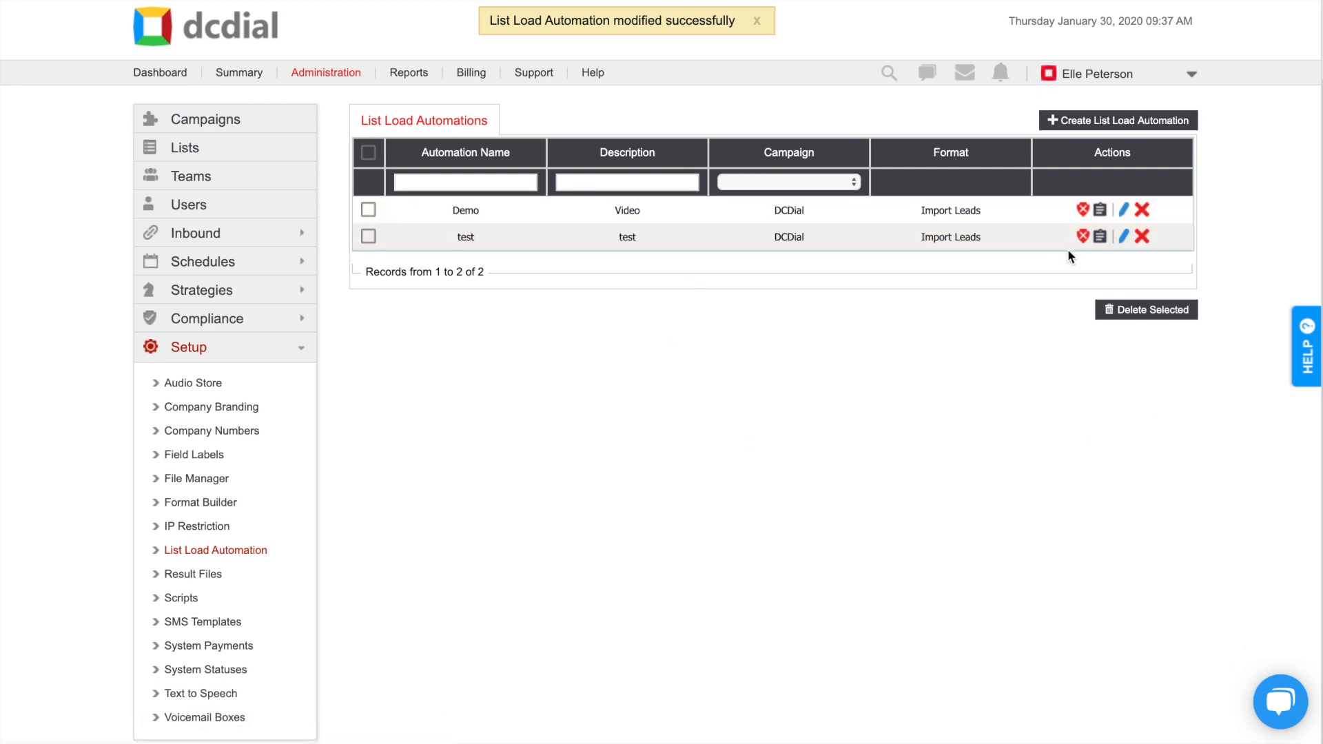
Step: Activate the Demo automation from its row, confirming with OK, then load dcdial.com in the browser
click(1083, 210)
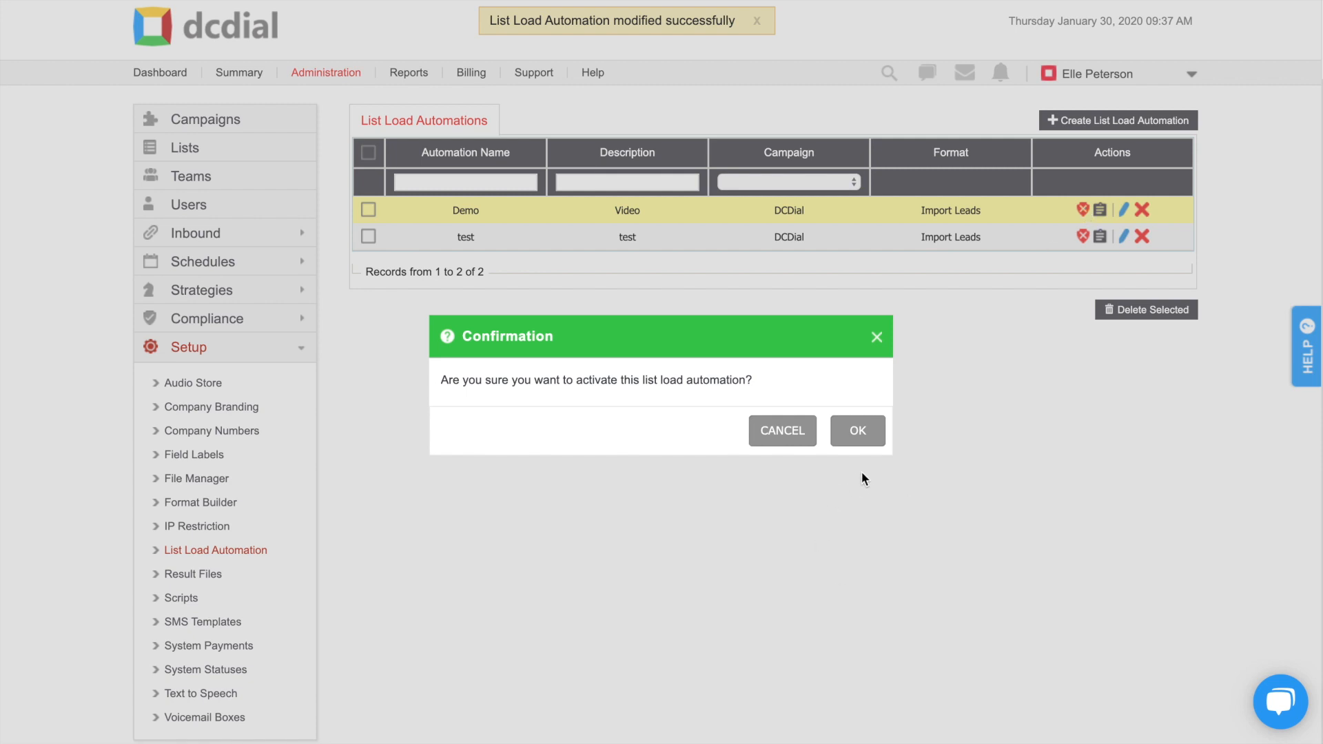
click(853, 426)
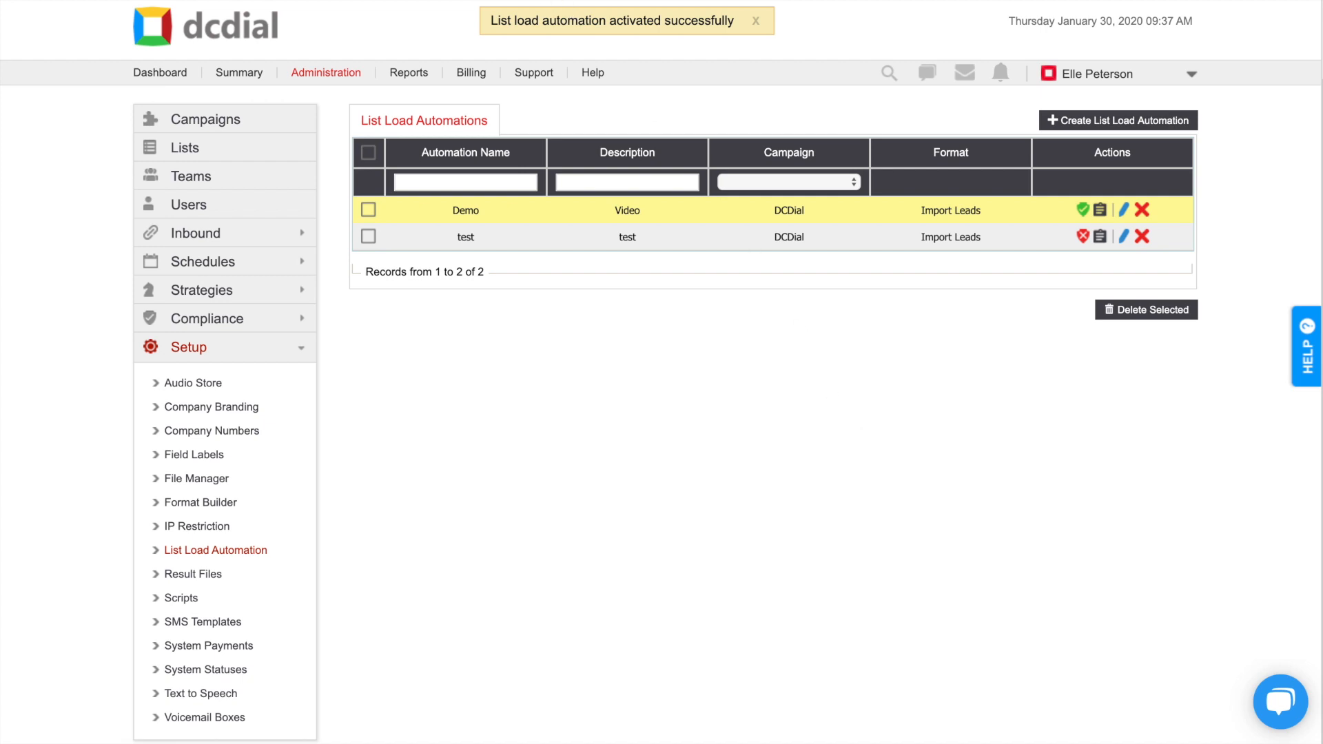
text(dcd)
key(Return)
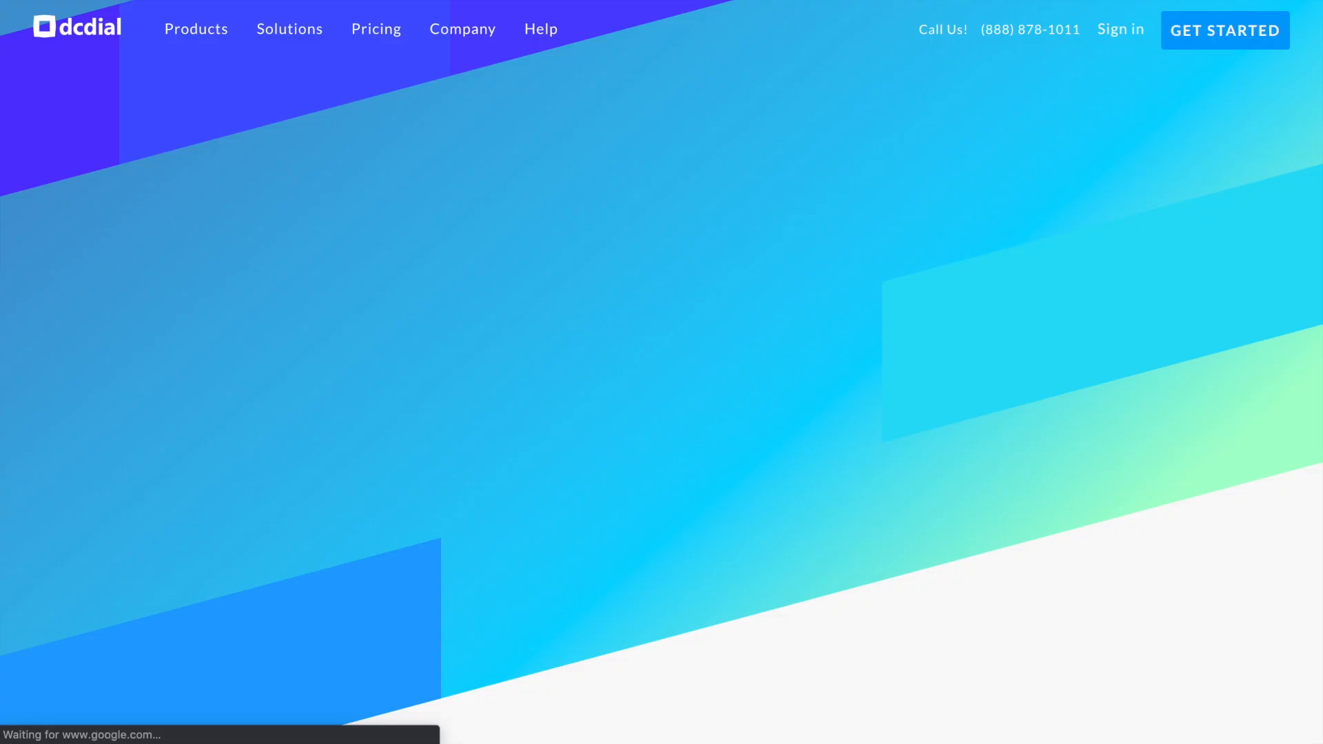
scroll(646, 62, down, 20)
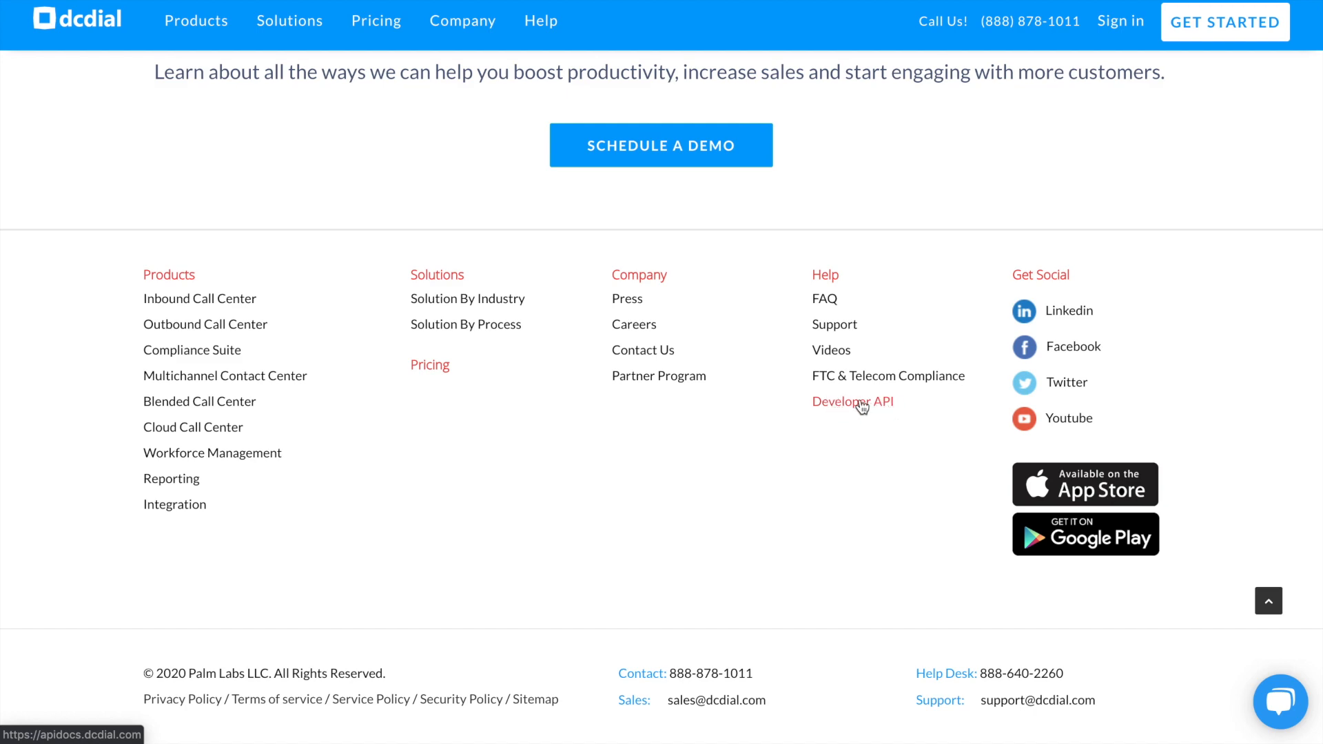
scroll(861, 406, up, 20)
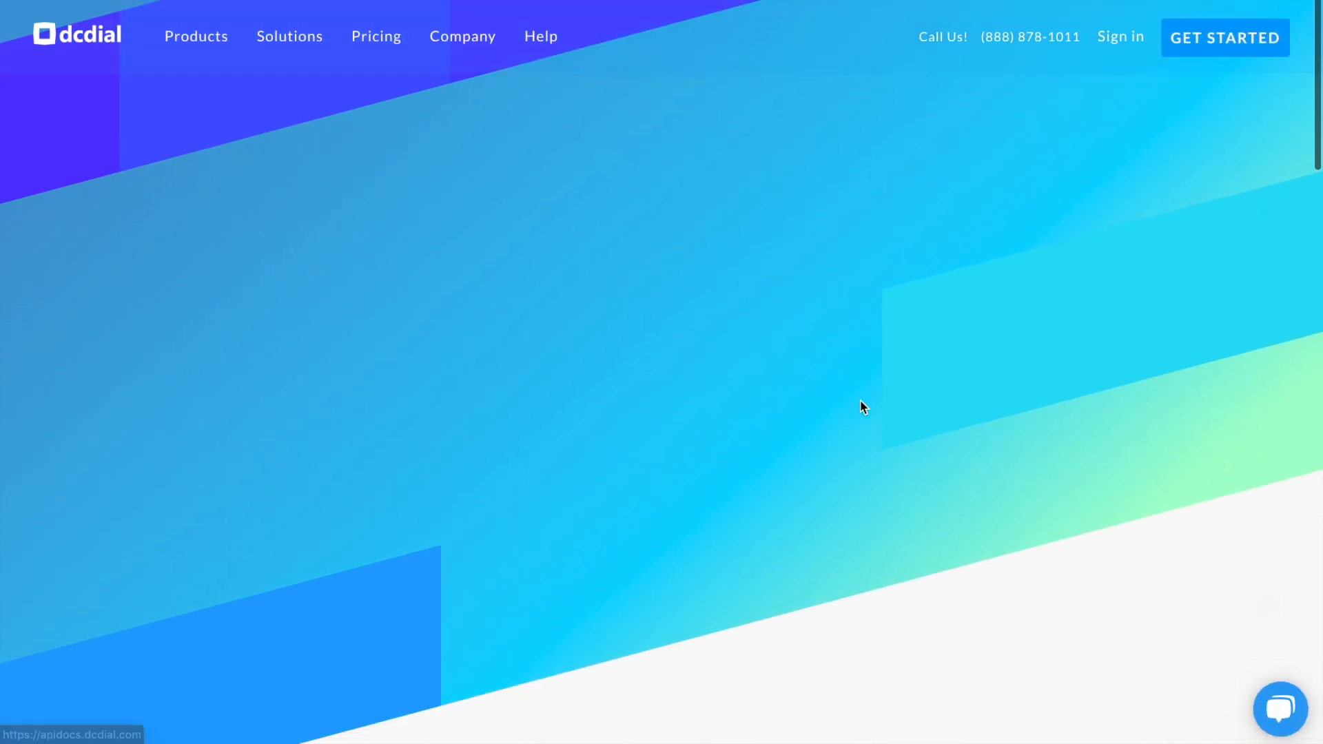